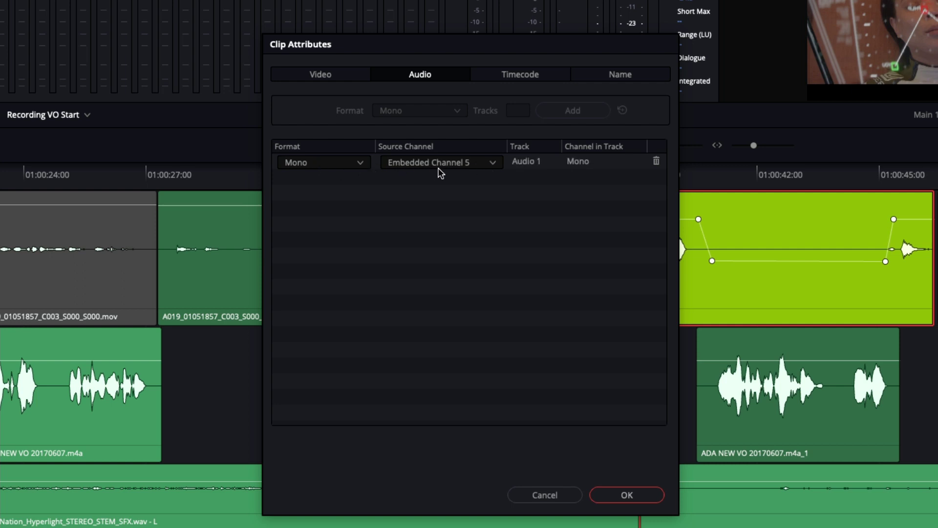
Step: Review the source channel options in the C4_02.mov clip's audio attributes, leaving them unchanged
click(494, 164)
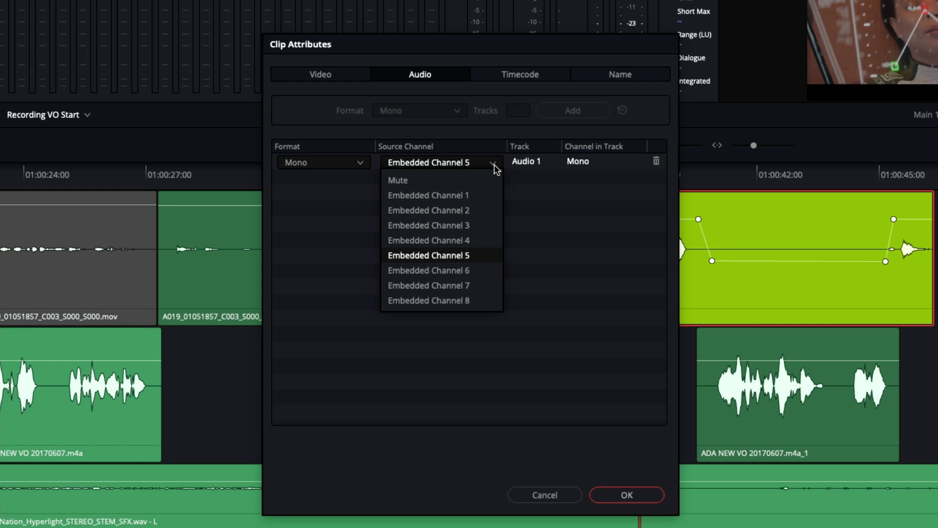
click(494, 164)
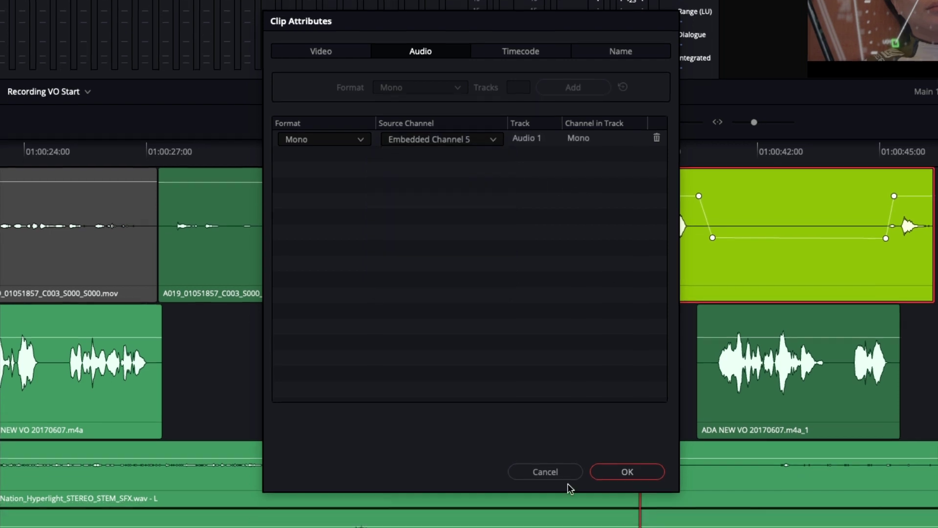
click(545, 471)
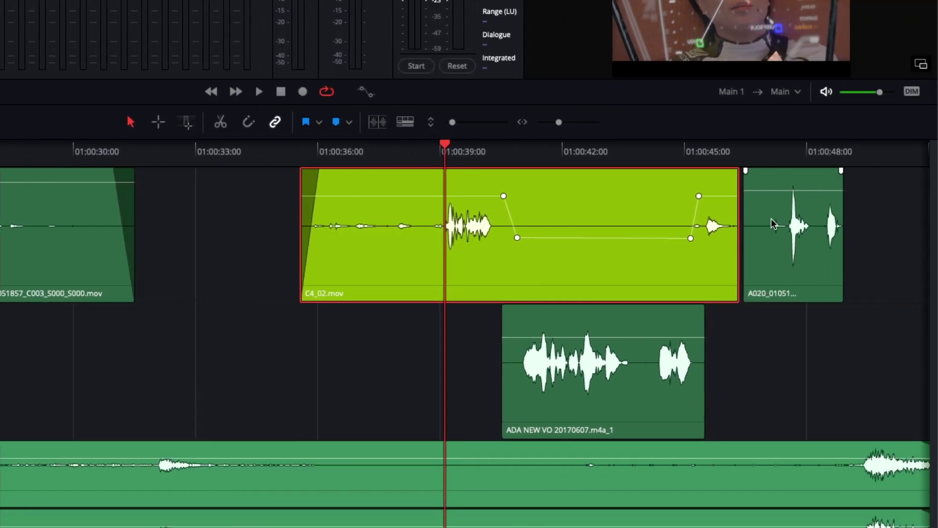
Step: Check the audio format and available source channels in the clip attributes of the A020 clip at the end of the PRODUCTION track
right_click(770, 208)
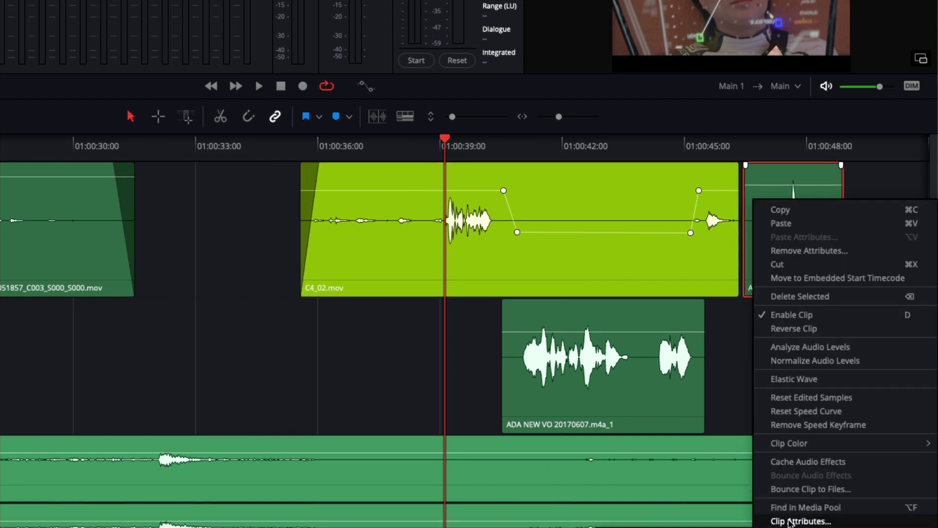
click(781, 524)
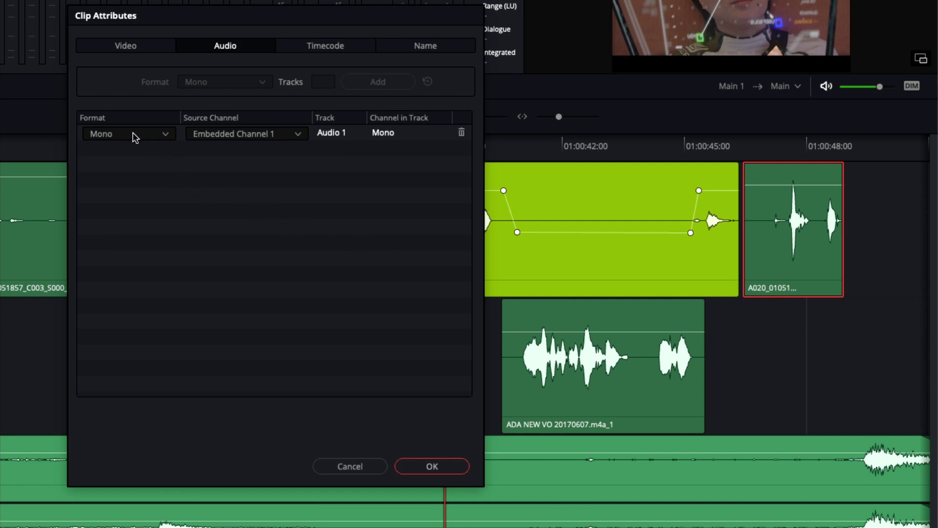
click(298, 137)
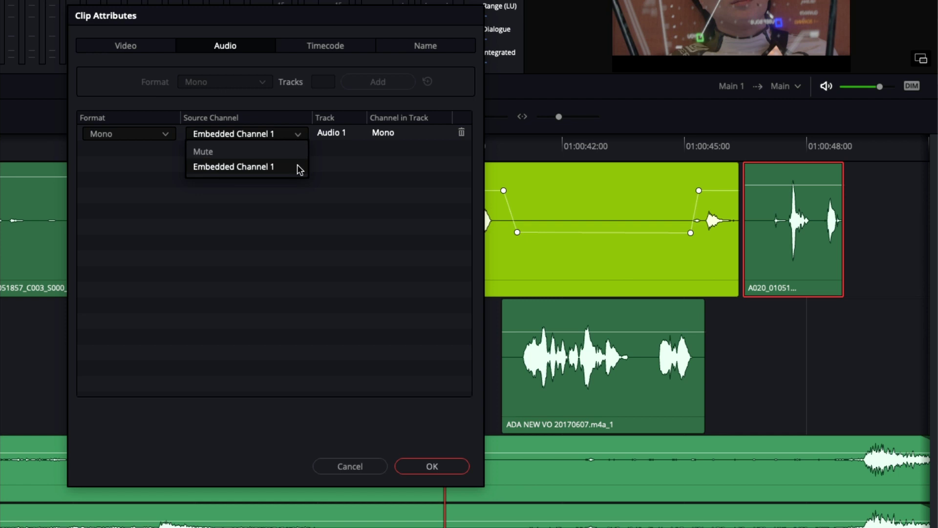
click(330, 172)
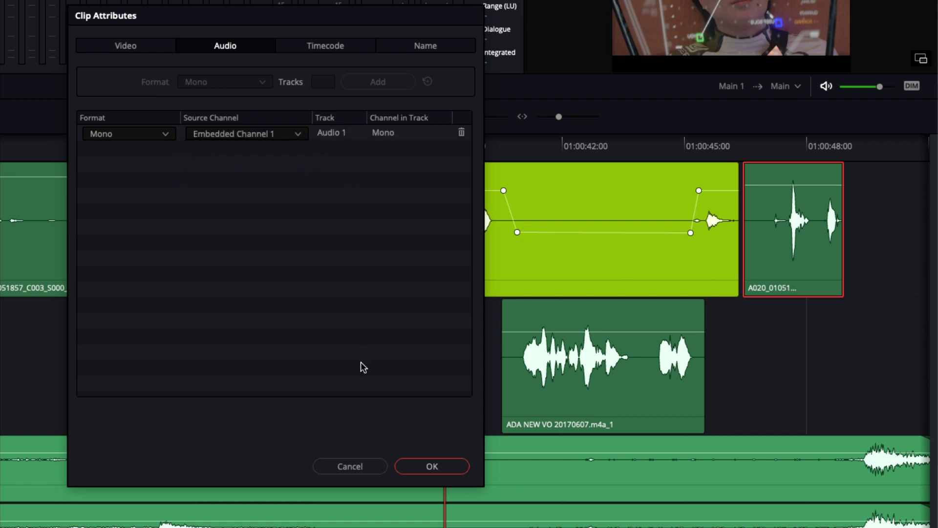
click(406, 466)
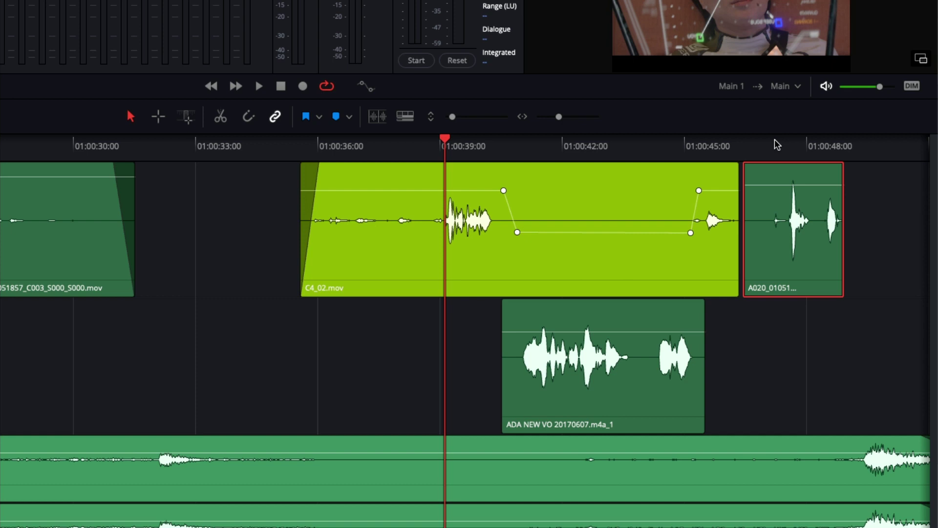
Step: Reopen the audio clip attributes of C4_02.mov on the PRODUCTION track and review its embedded source channels
click(459, 235)
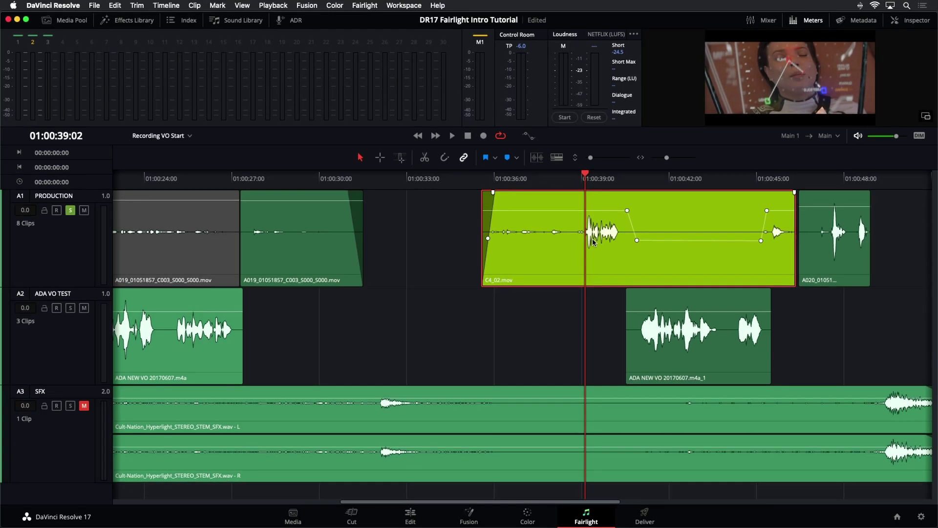
right_click(613, 226)
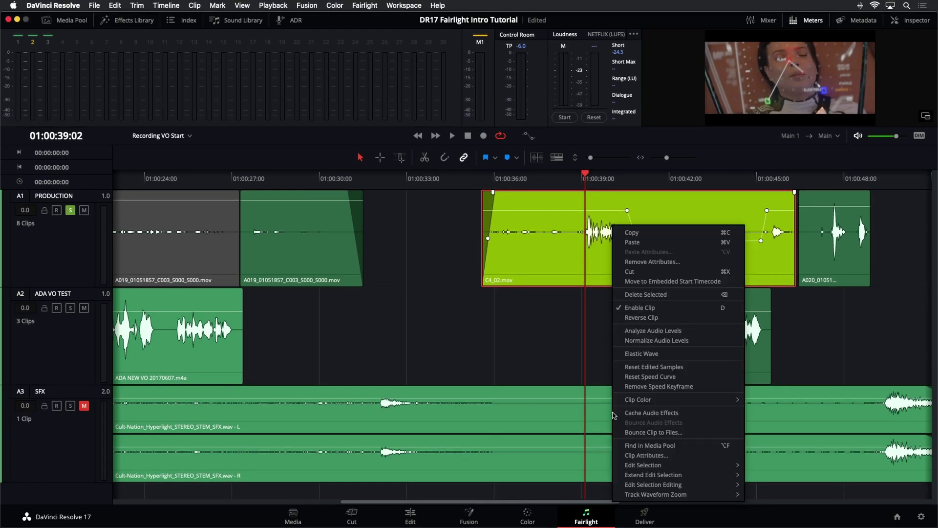
click(618, 455)
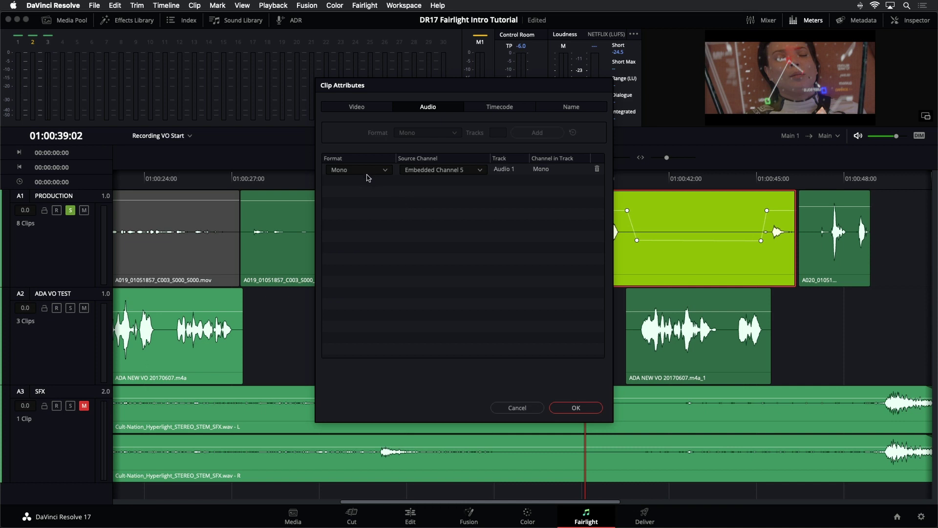
click(481, 171)
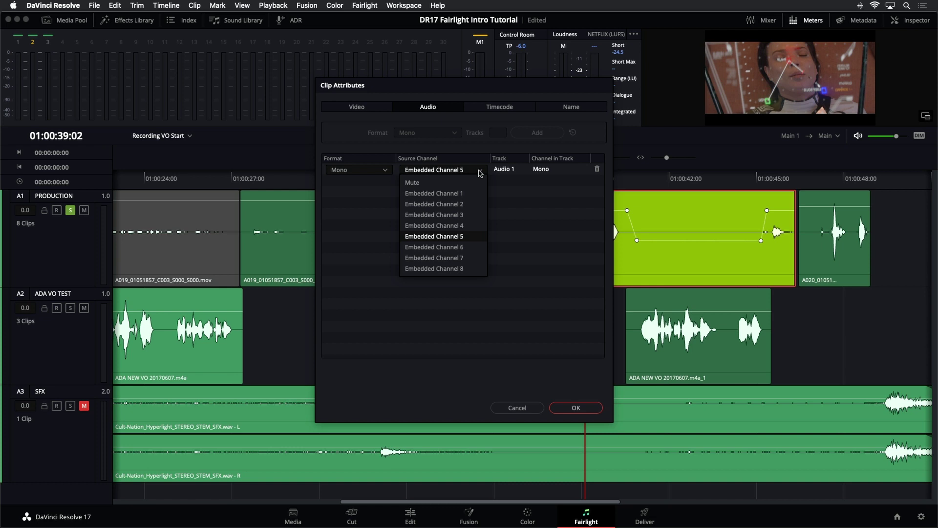
click(521, 409)
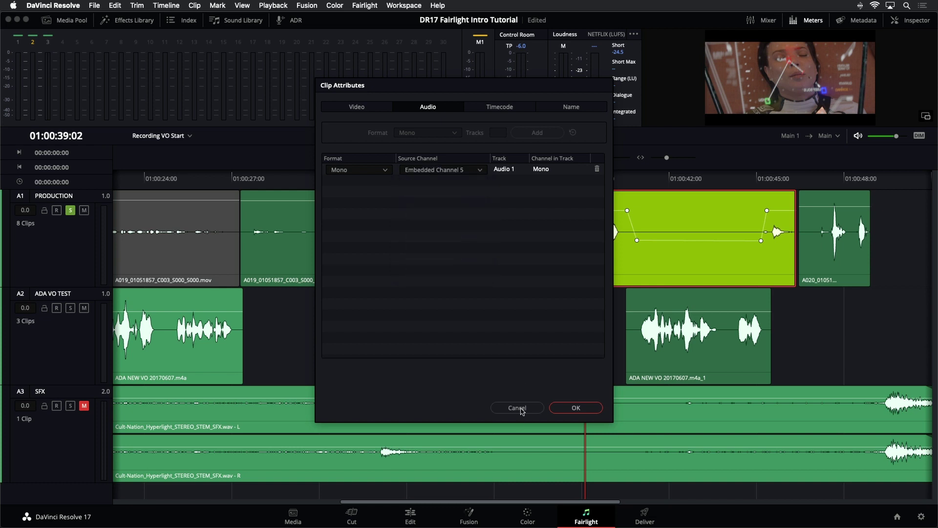
click(575, 408)
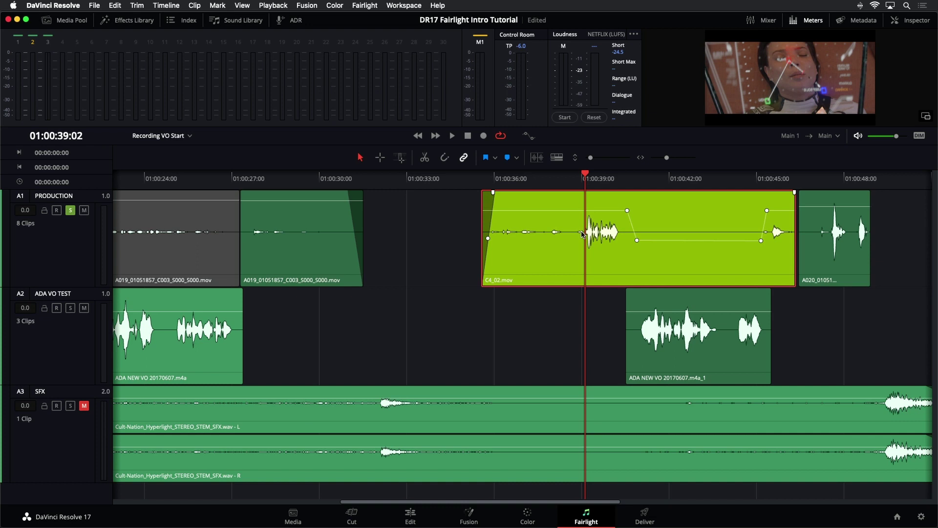
Step: Find C4_02.mov in the Media Pool and create a new timeline from it, with the audio track type based on selected media
right_click(570, 222)
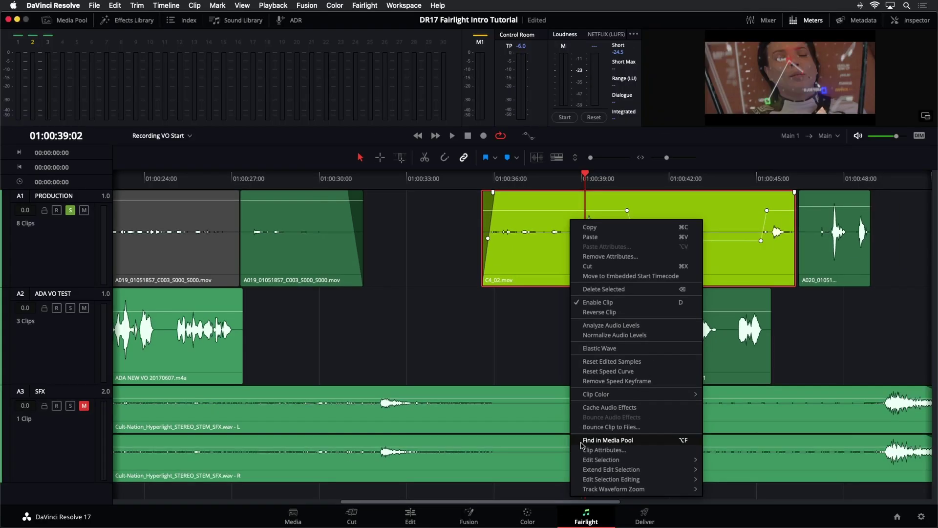
click(582, 442)
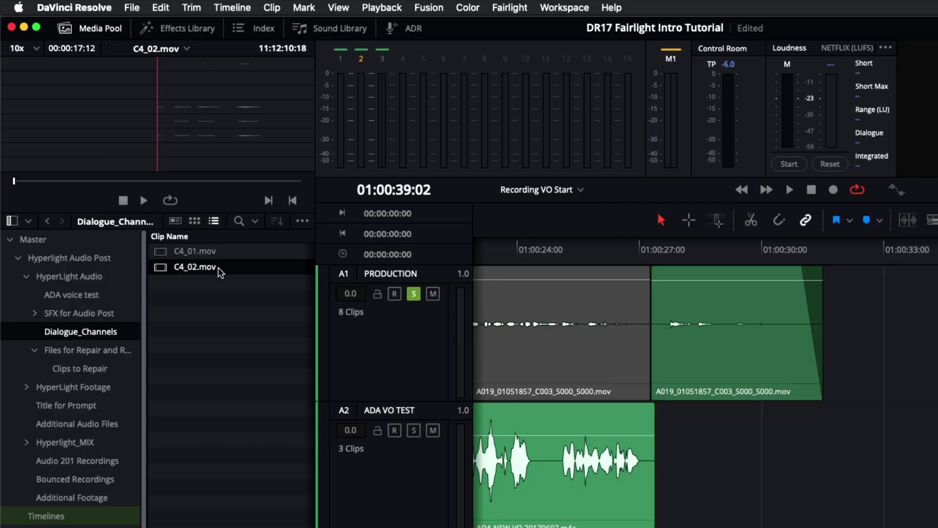
right_click(163, 270)
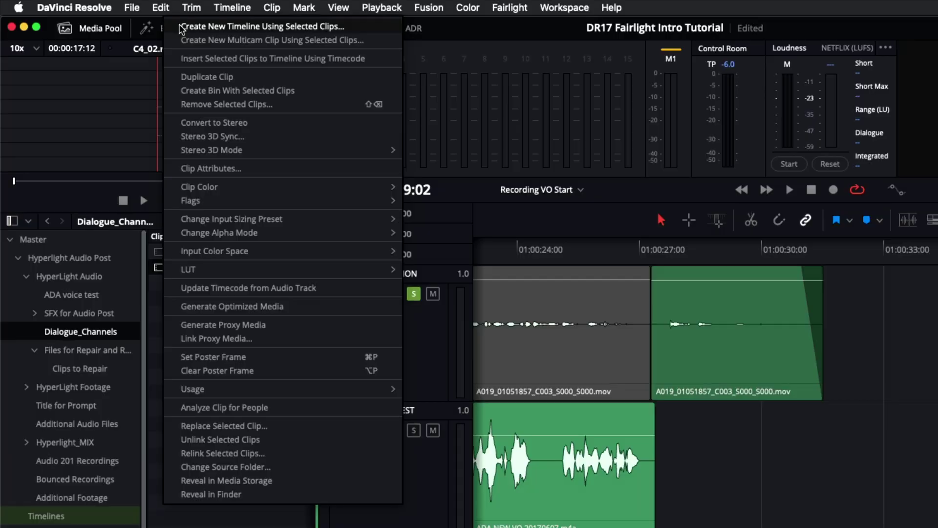
click(193, 29)
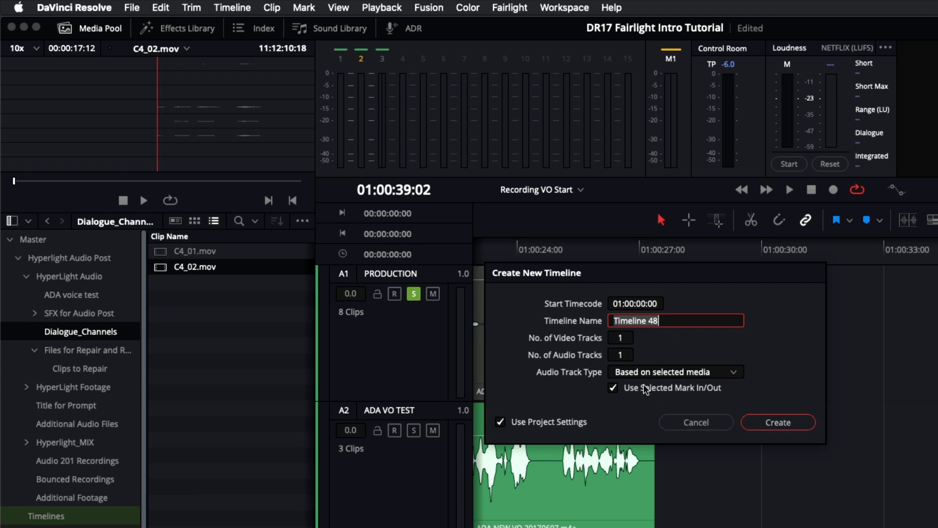
click(779, 424)
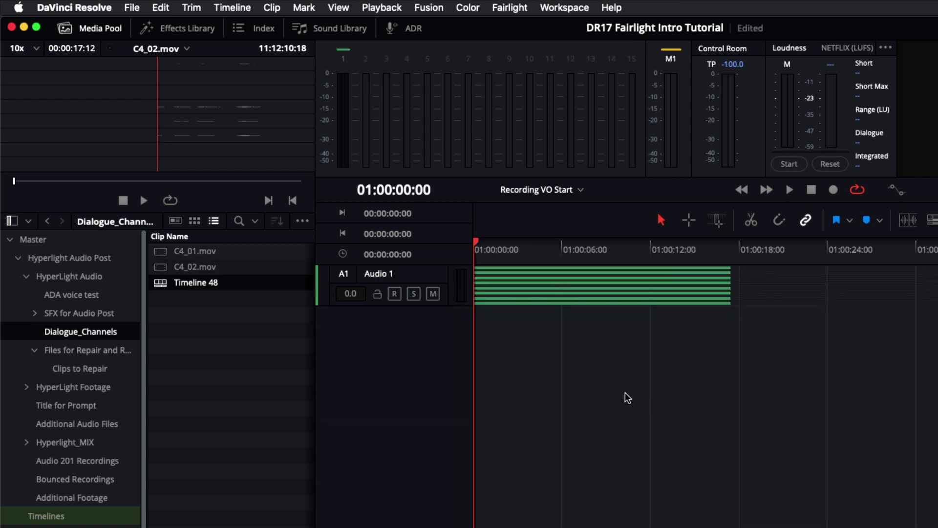
Step: Fit the clip to the timeline width, enlarge the Audio 1 track height, and hide the meters and Media Pool
drag(454, 305, 461, 432)
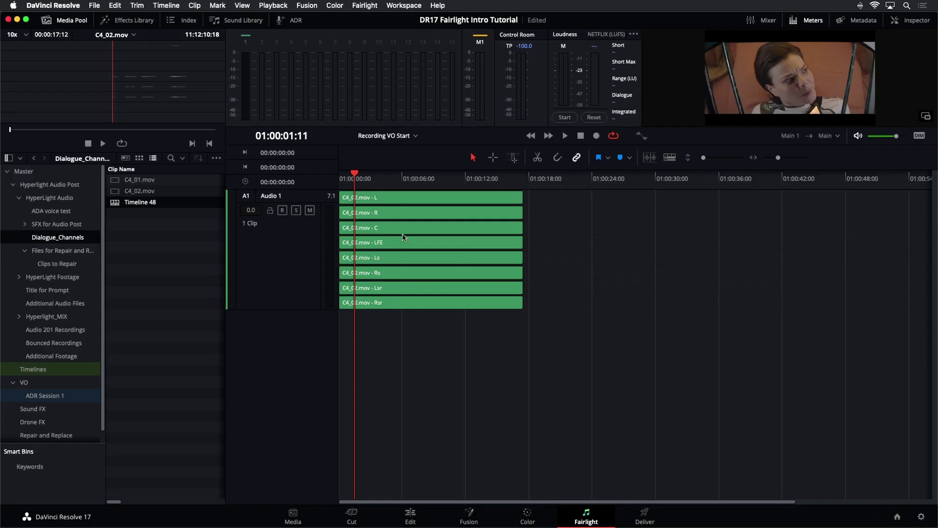
key(shift+z)
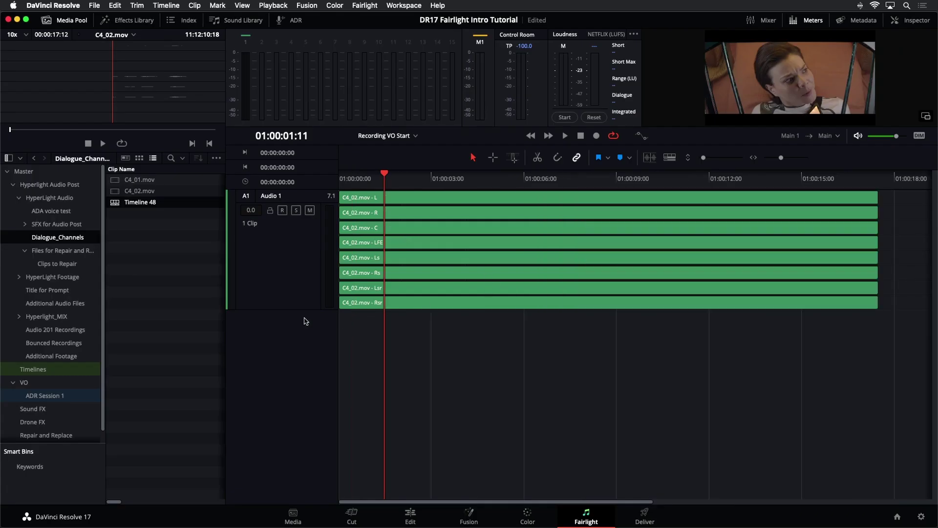
drag(305, 309, 302, 485)
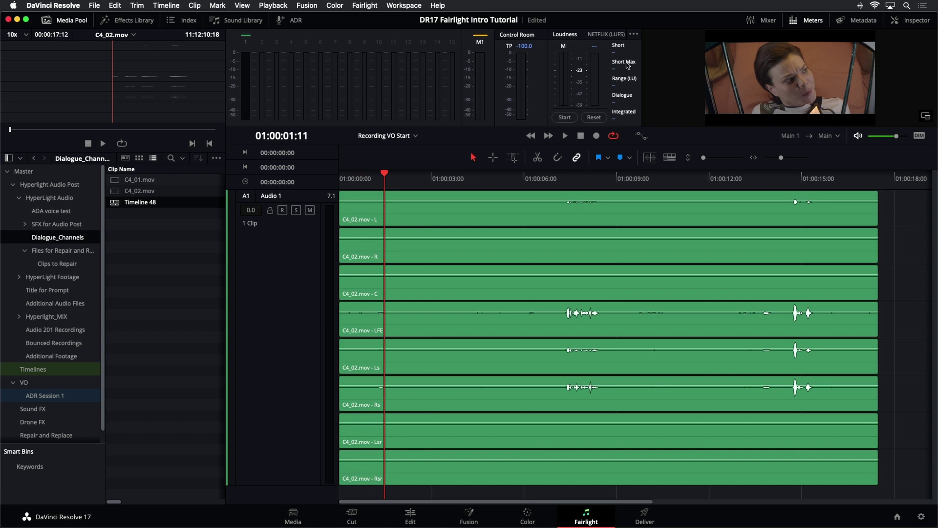
click(808, 20)
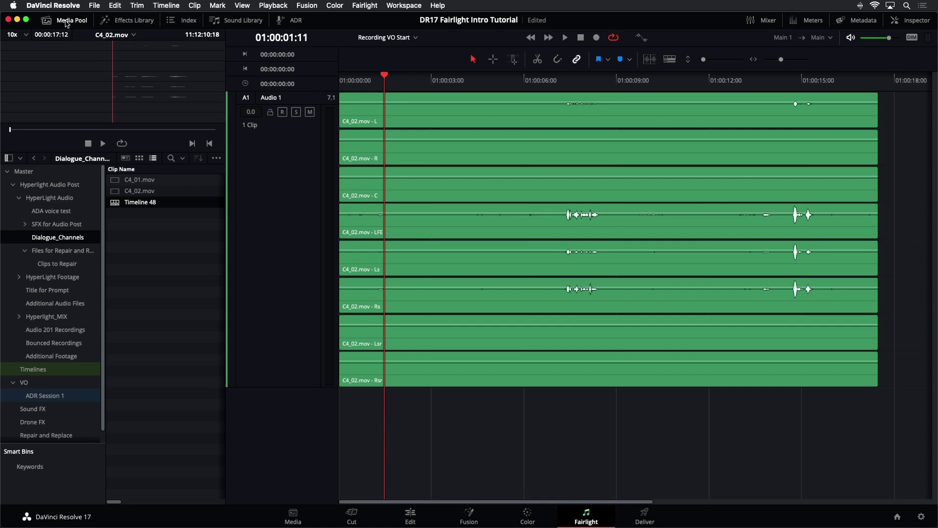
click(67, 22)
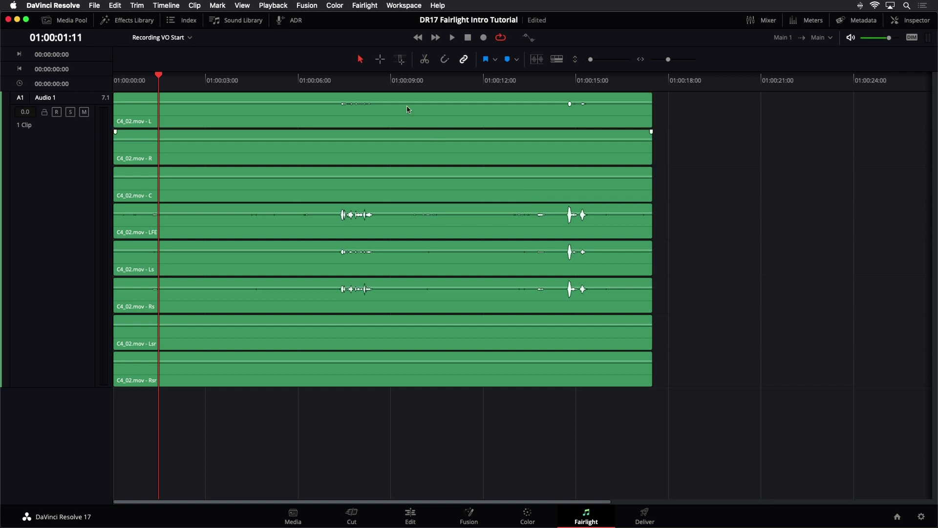
Step: Adjust the volume of the multichannel C4_02.mov clip to about 5.2 dB to make its waveforms easier to read
drag(399, 99, 399, 97)
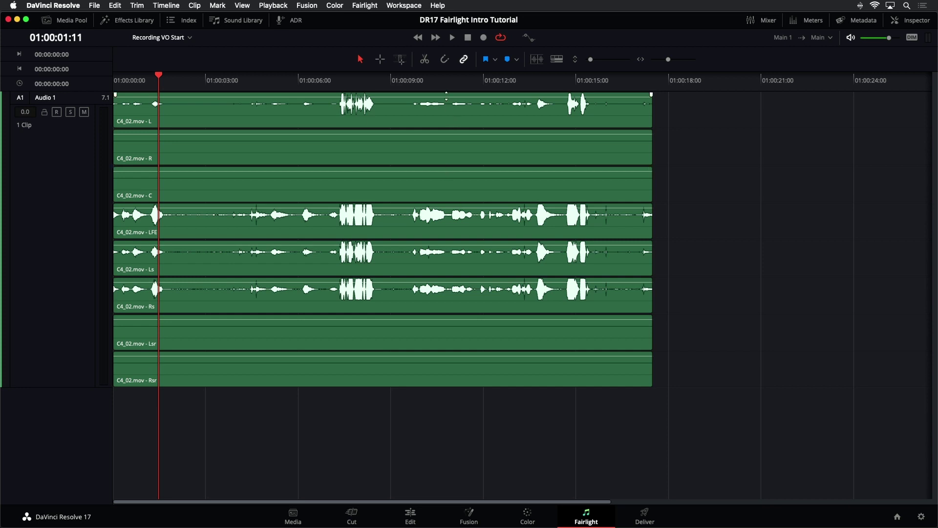
drag(448, 97, 448, 101)
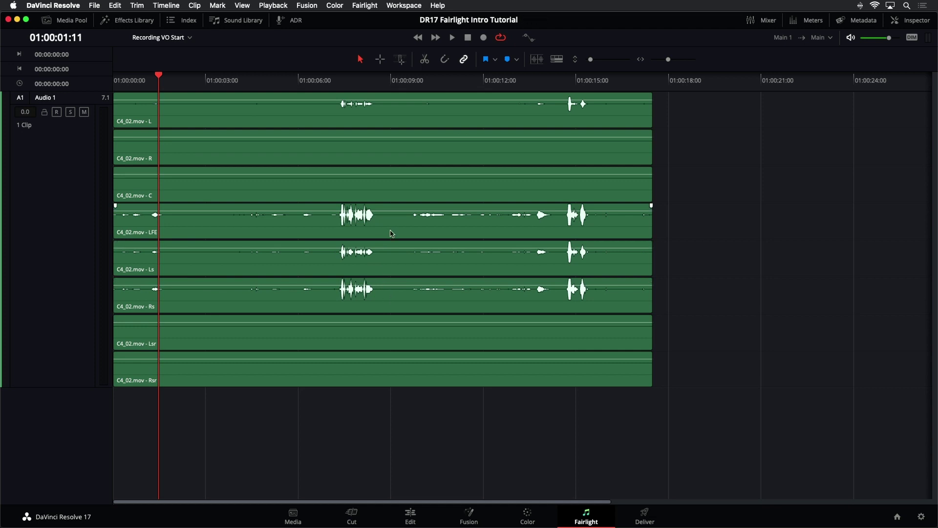
click(361, 129)
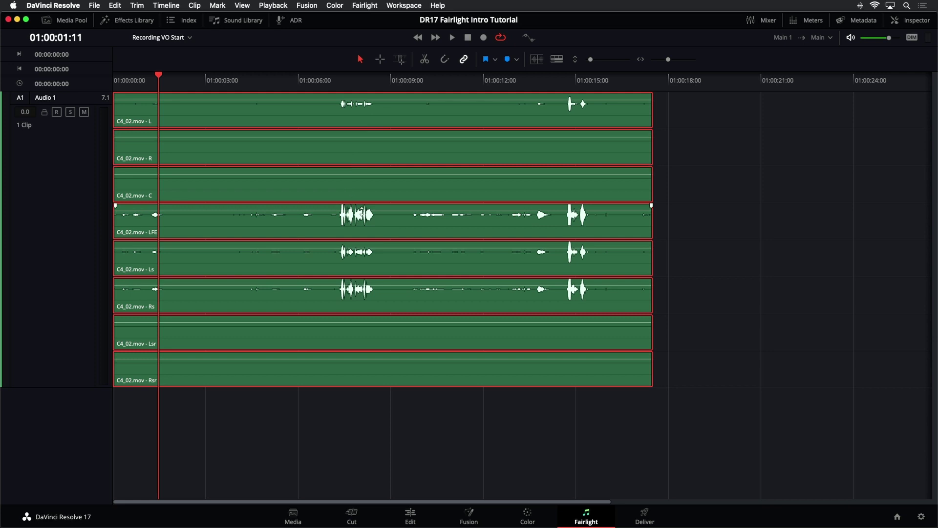
drag(340, 175, 345, 175)
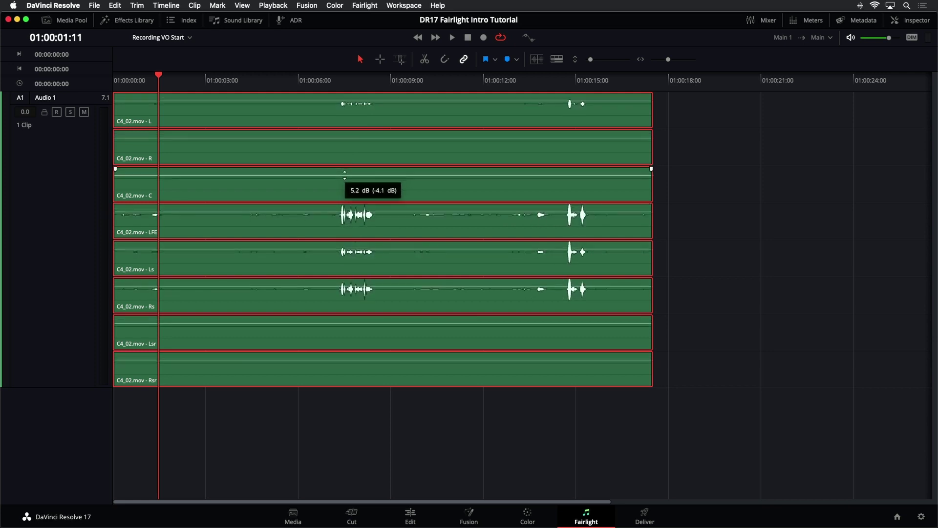
Step: Show the Mixer and select the 7.1 Audio 1 track to examine its single channel strip and pan control
click(72, 206)
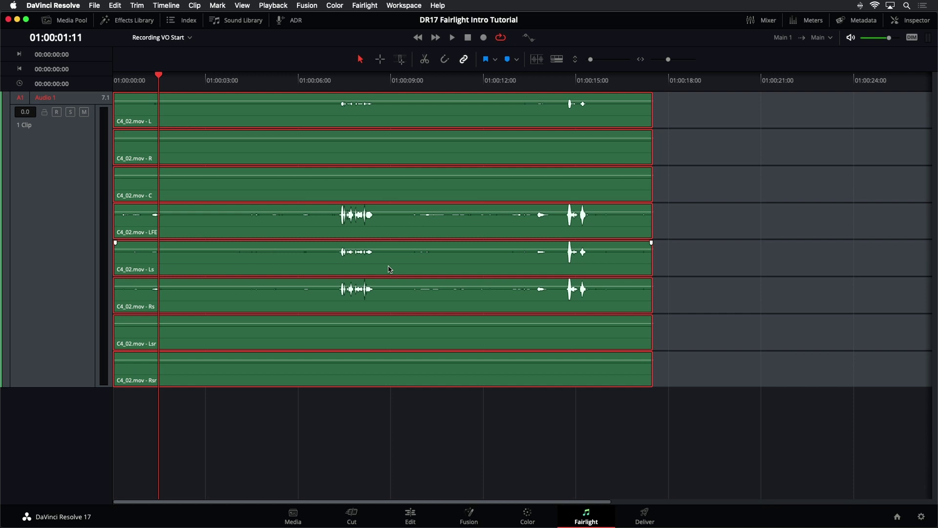
click(57, 212)
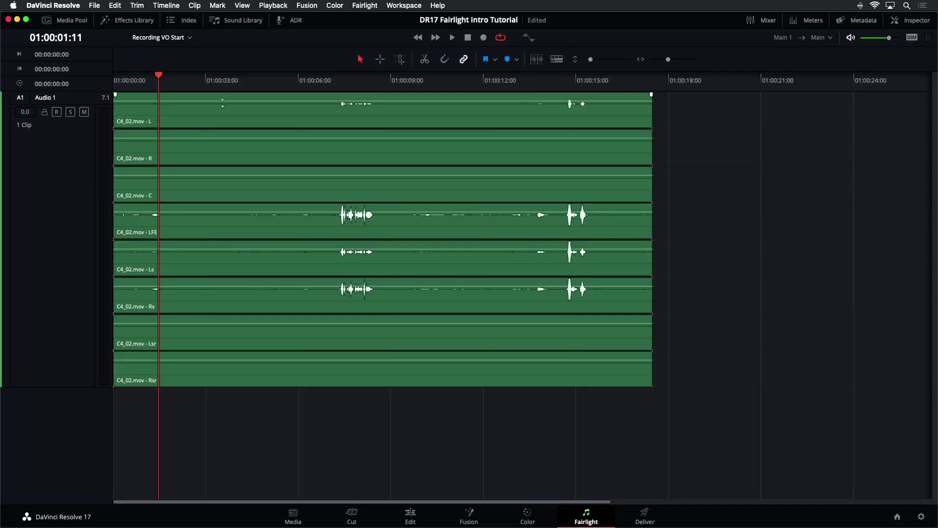
click(752, 20)
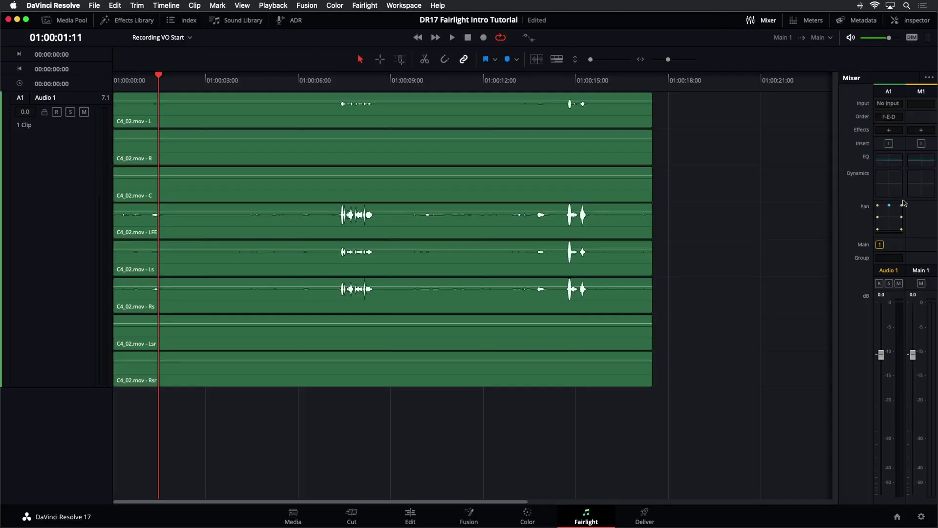
click(35, 316)
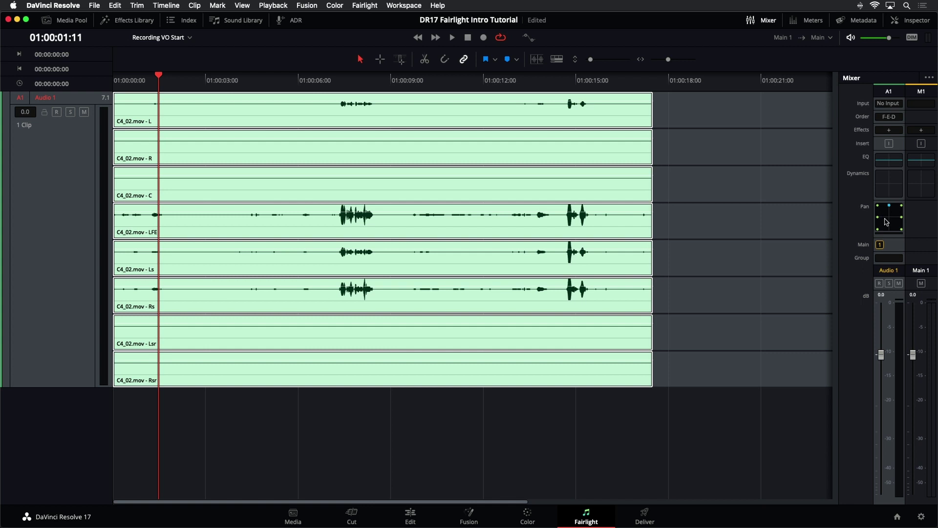
click(679, 134)
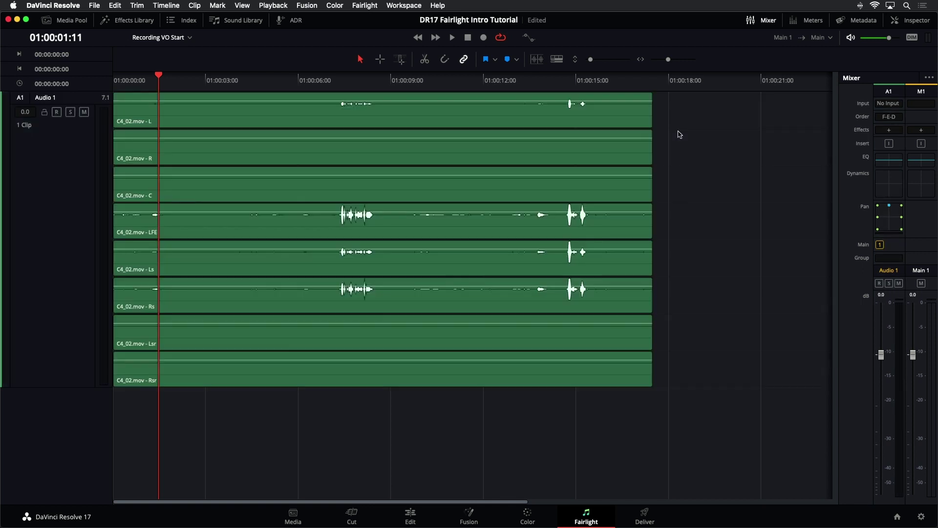
Step: Convert the 7.1 Audio 1 track to a linked group and reduce the track heights so all eight tracks fit in view
right_click(54, 165)
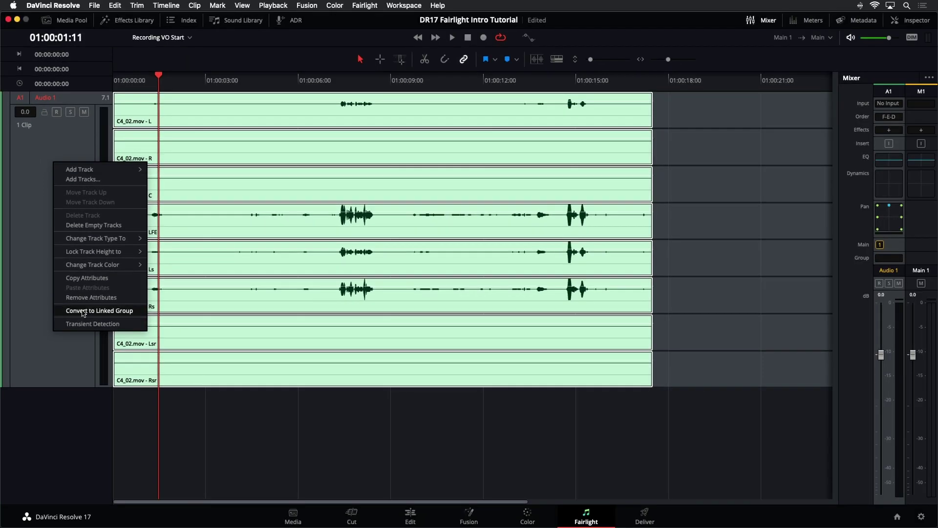
click(83, 312)
drag(73, 388, 80, 141)
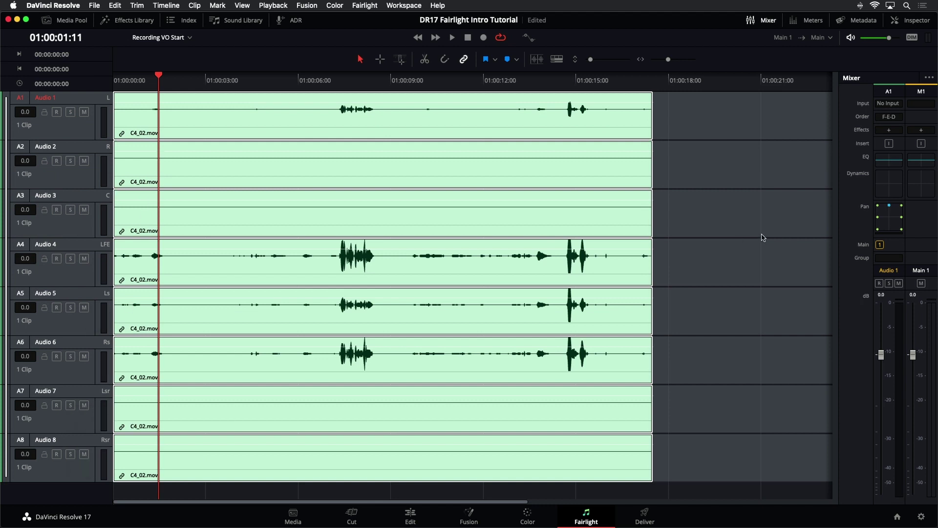
Step: Show the Meters and select the linked track group to examine how its eight tracks share one mixer strip
click(699, 259)
click(83, 232)
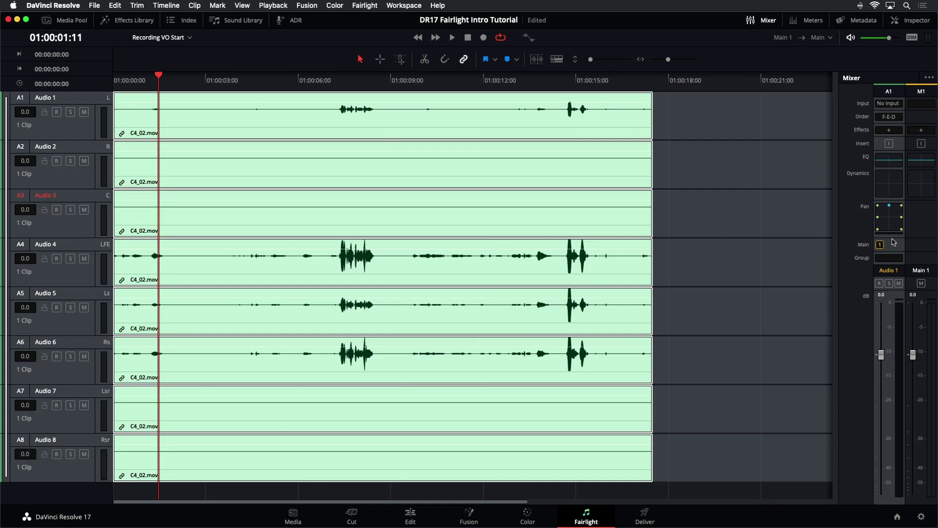
click(762, 153)
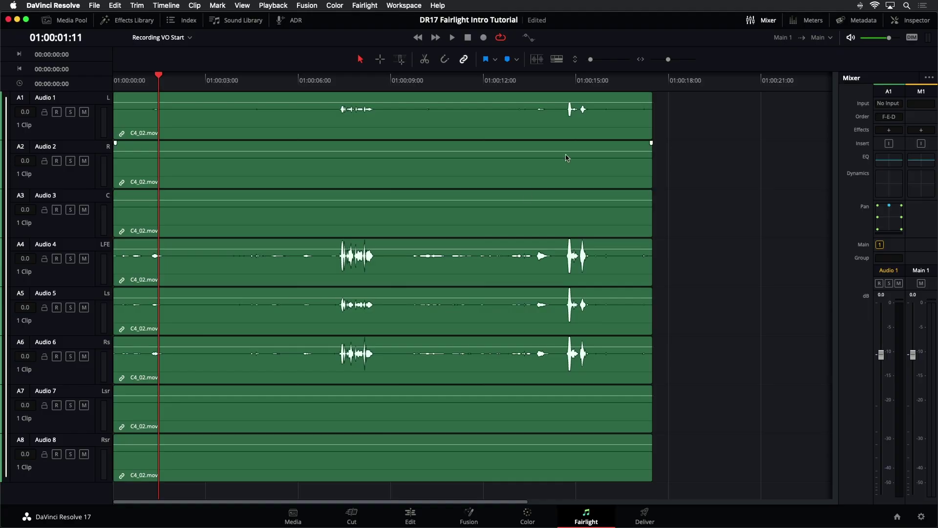
click(812, 24)
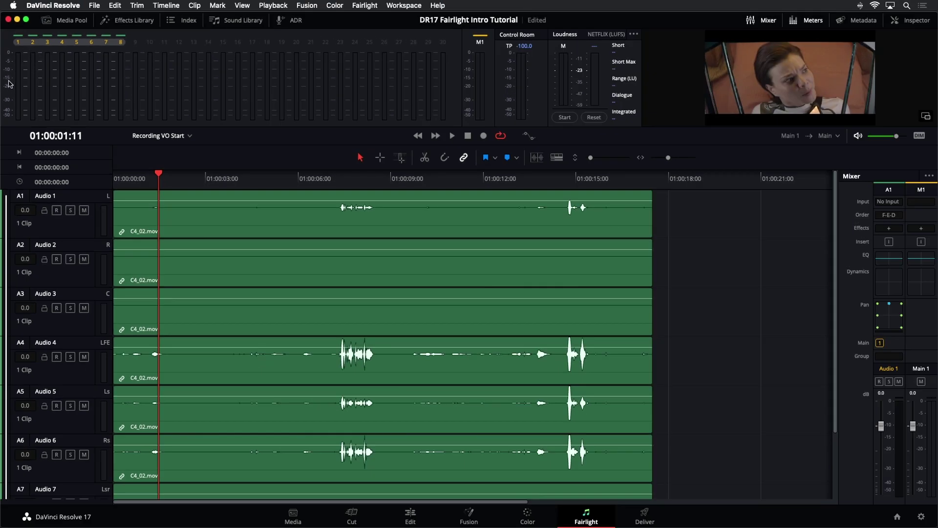
click(93, 233)
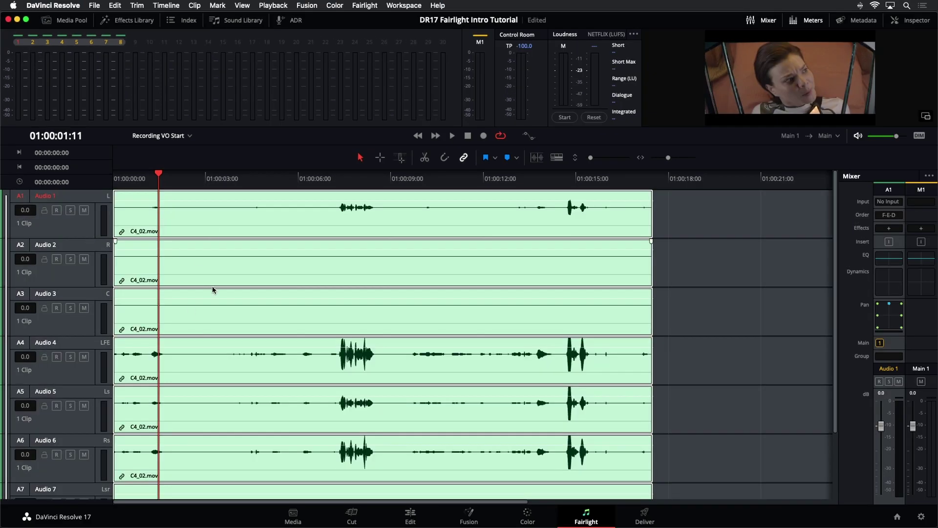
click(721, 217)
Step: Raise the volume of the C4_02.mov clip on Audio 1 and adjust the one on Audio 4 individually
drag(369, 201, 368, 198)
drag(363, 344, 364, 347)
click(387, 226)
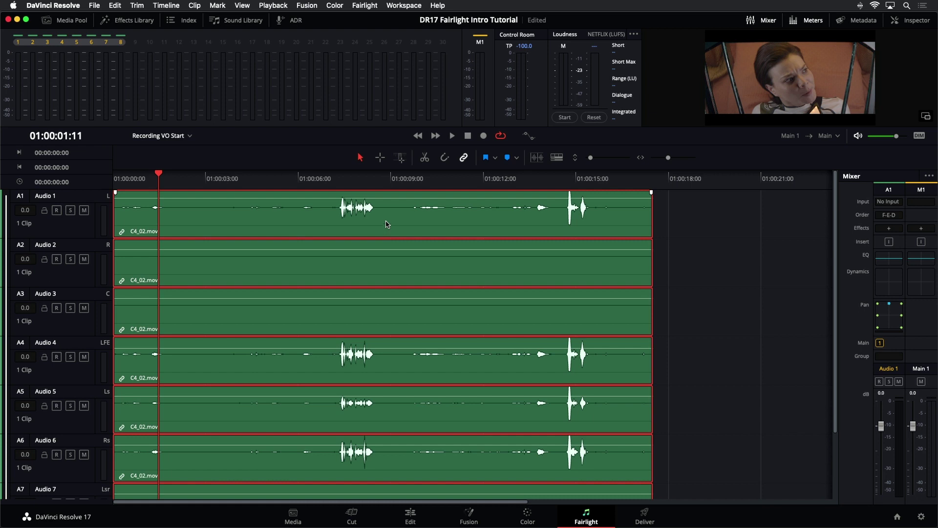
Step: Test muting and soloing the linked track group, and switch both states back off
click(85, 211)
click(85, 210)
click(71, 210)
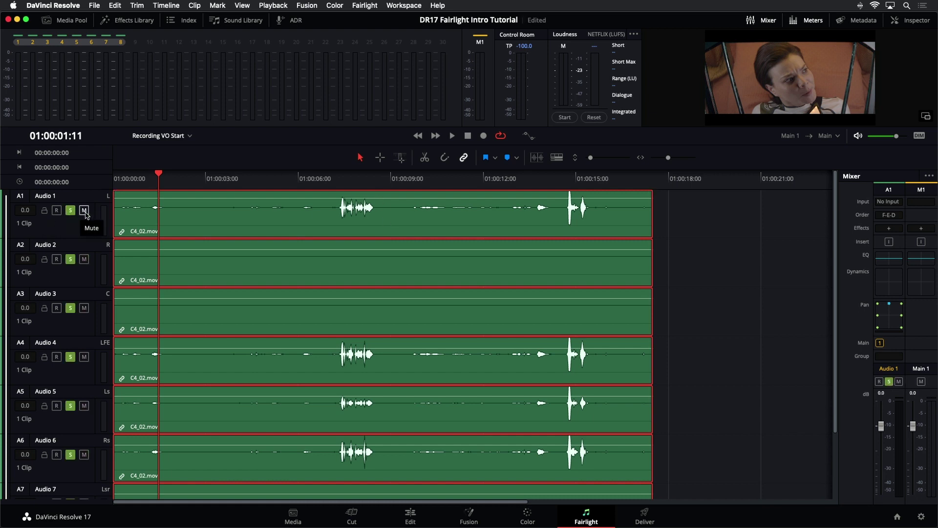
click(85, 212)
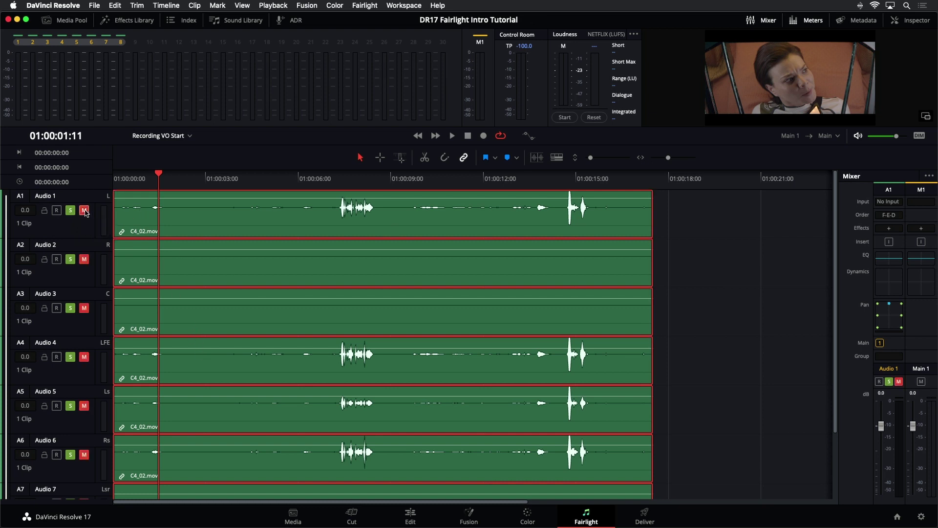
click(70, 211)
click(84, 212)
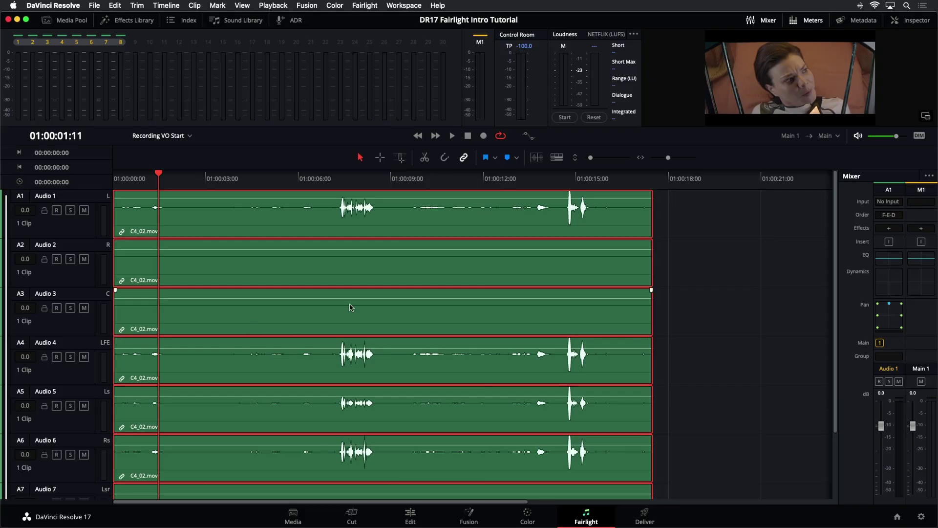
Step: Unlink the group of tracks Audio 1 to Audio 8 through the Link Group settings
click(742, 269)
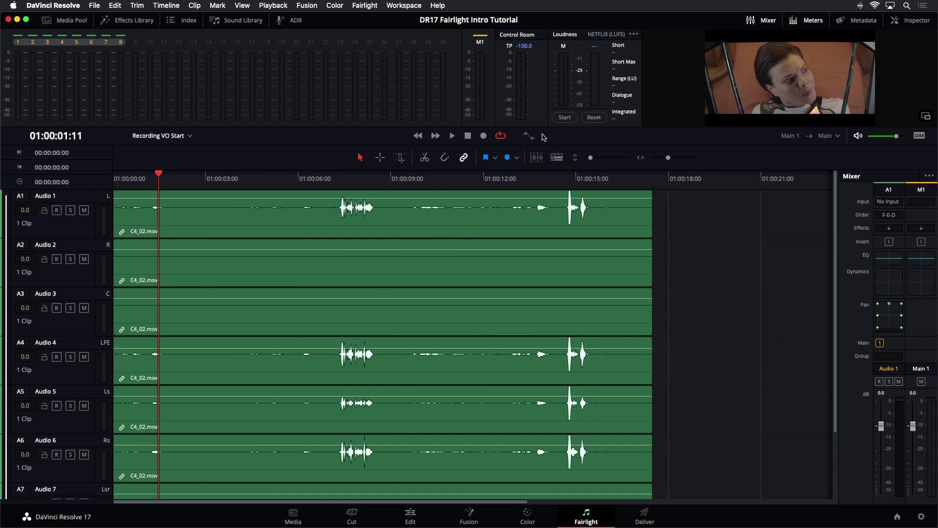
click(365, 5)
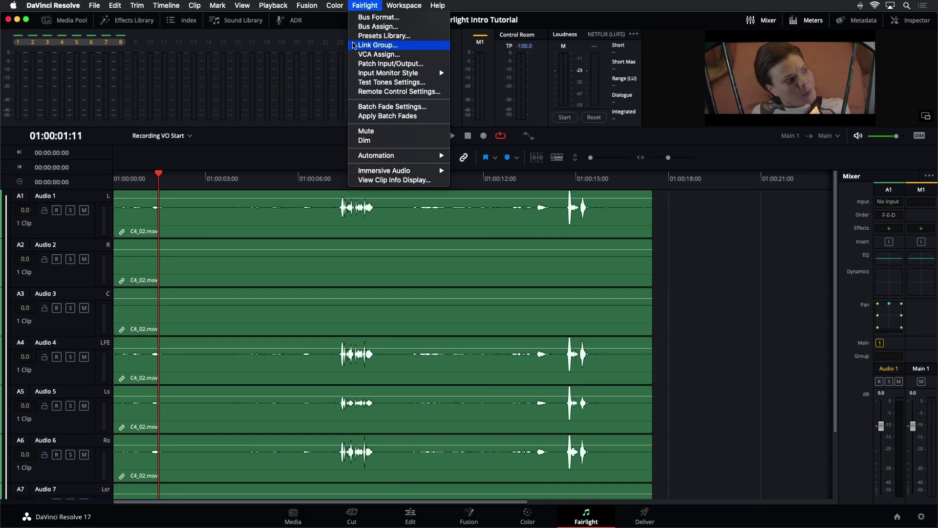
click(354, 45)
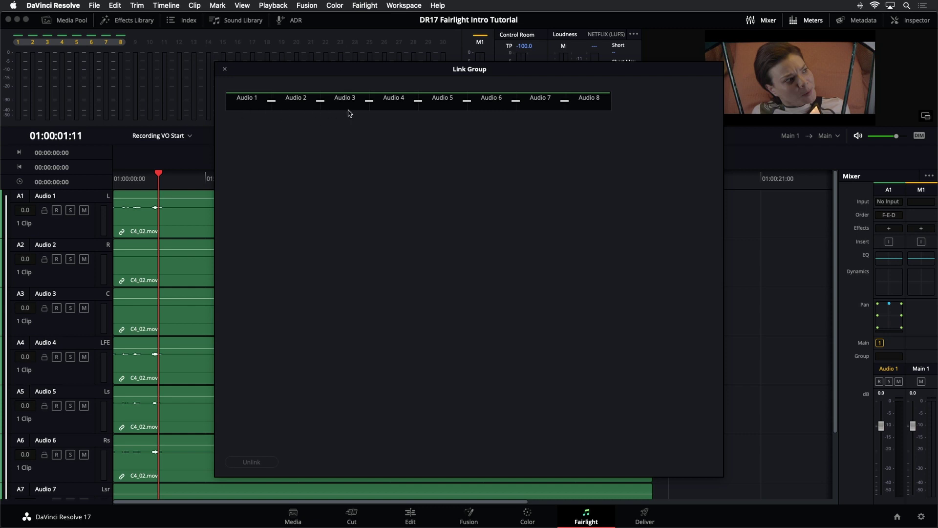
click(546, 108)
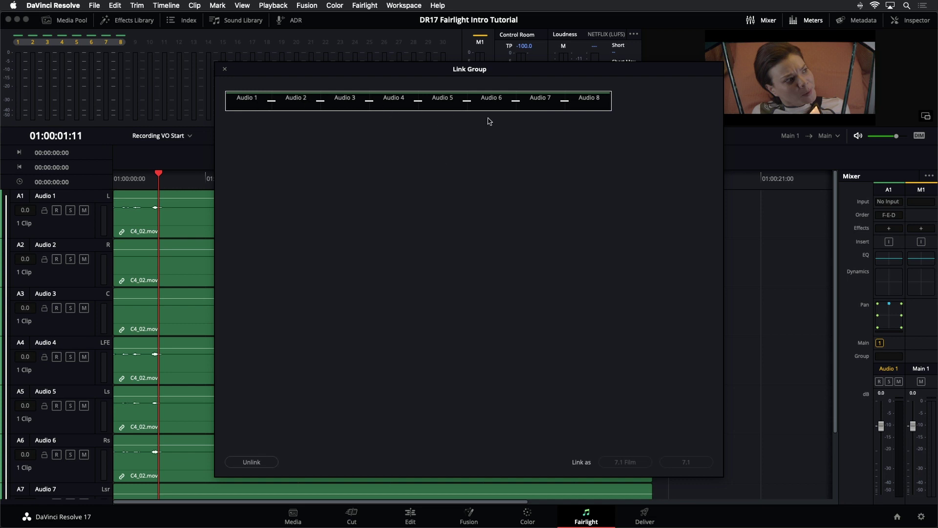
click(255, 463)
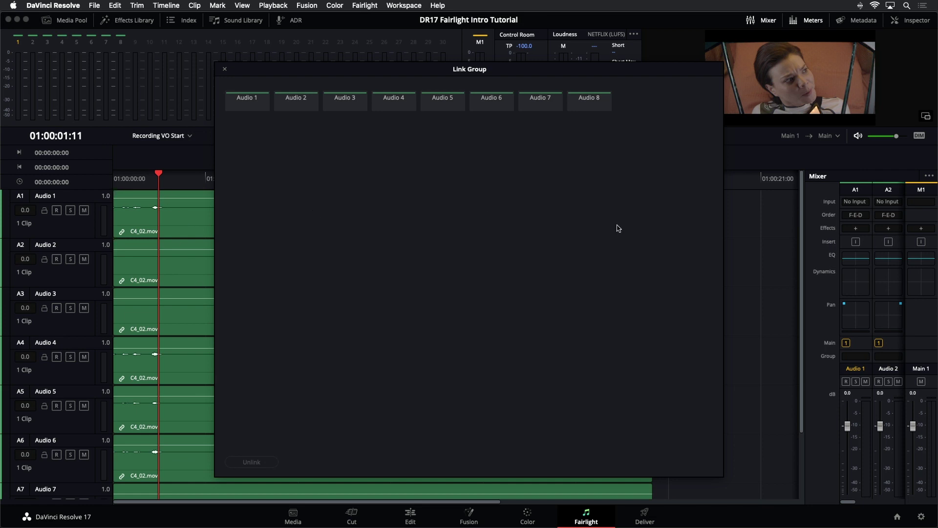
Step: Widen the Mixer to show all eight channel strips and reduce the track heights so every track fits in view
drag(804, 267, 495, 281)
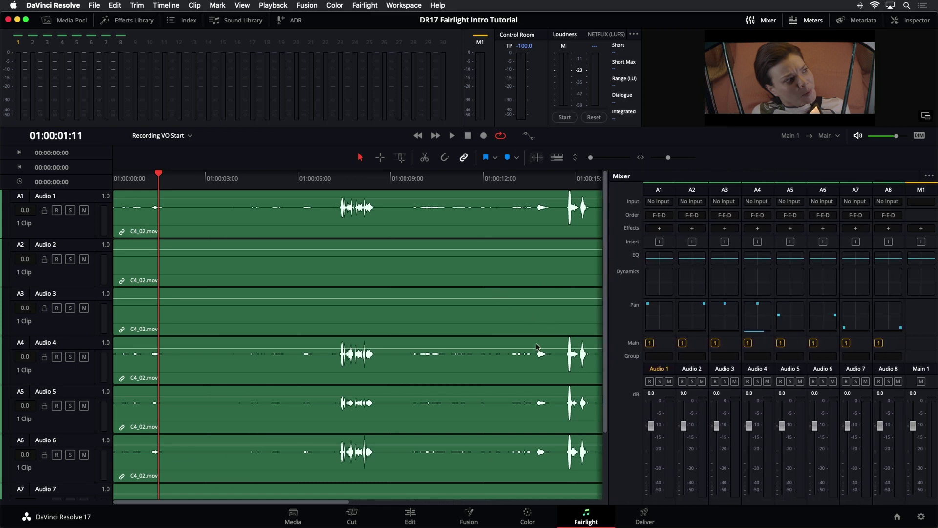
click(80, 237)
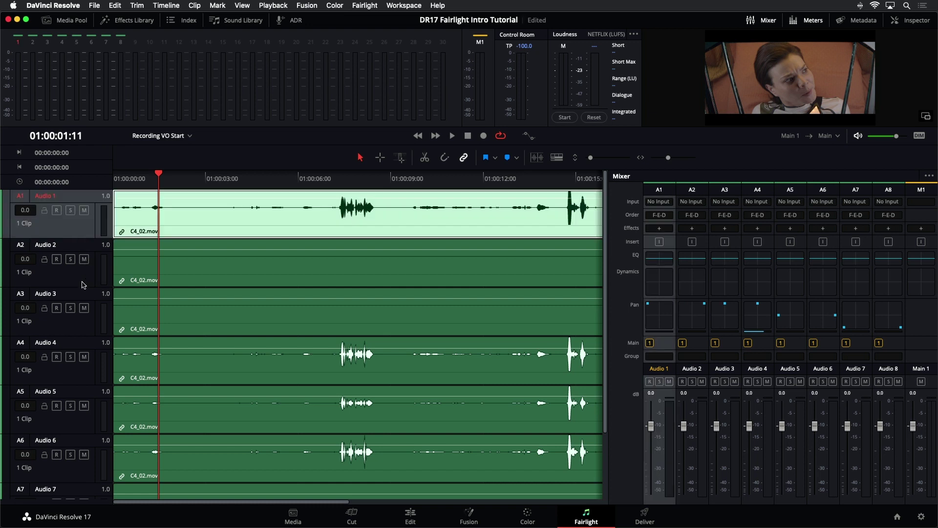
click(84, 283)
click(660, 342)
drag(590, 158, 589, 159)
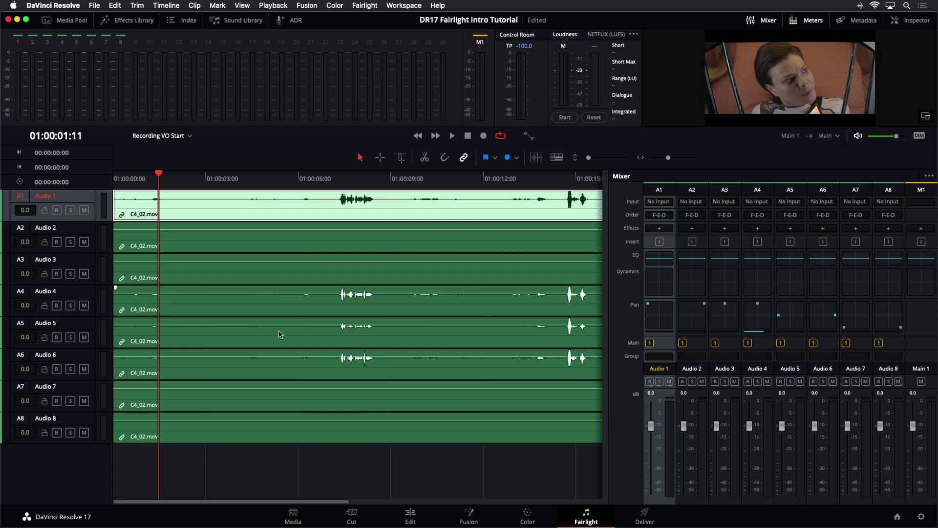
Step: Select all eight audio tracks and remove only their Pan attribute to reset the panning
drag(91, 195, 83, 435)
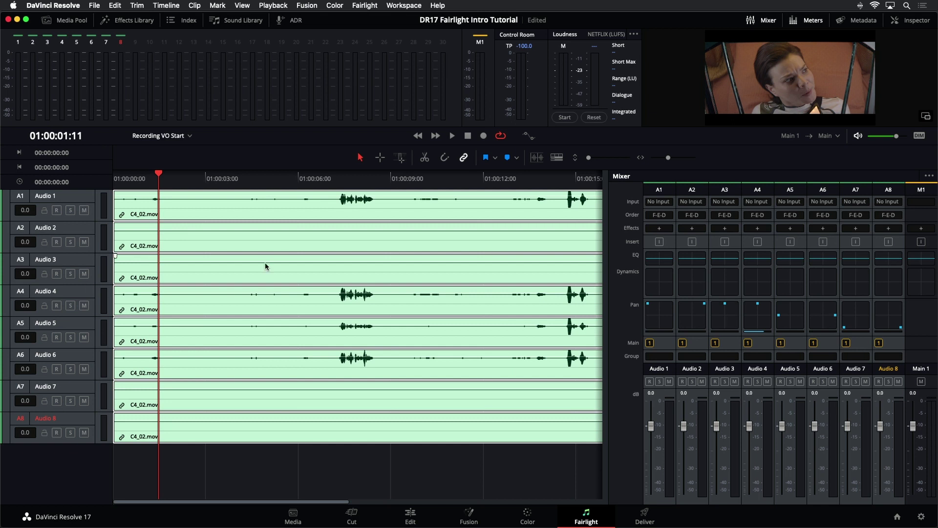
click(205, 478)
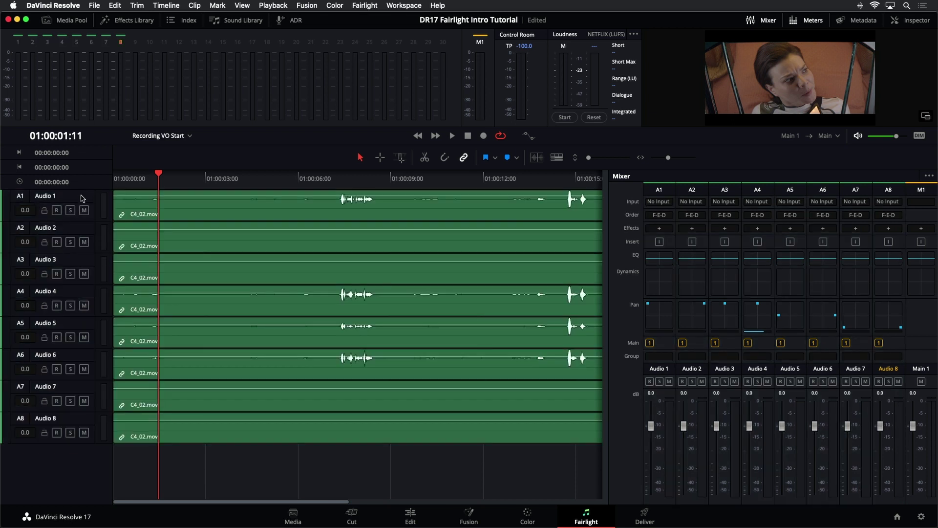
drag(82, 197, 84, 427)
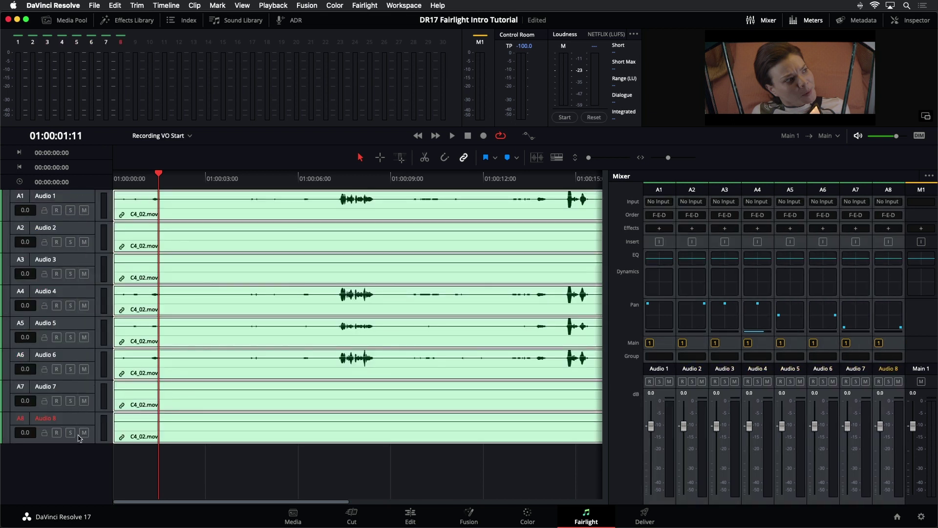
right_click(82, 197)
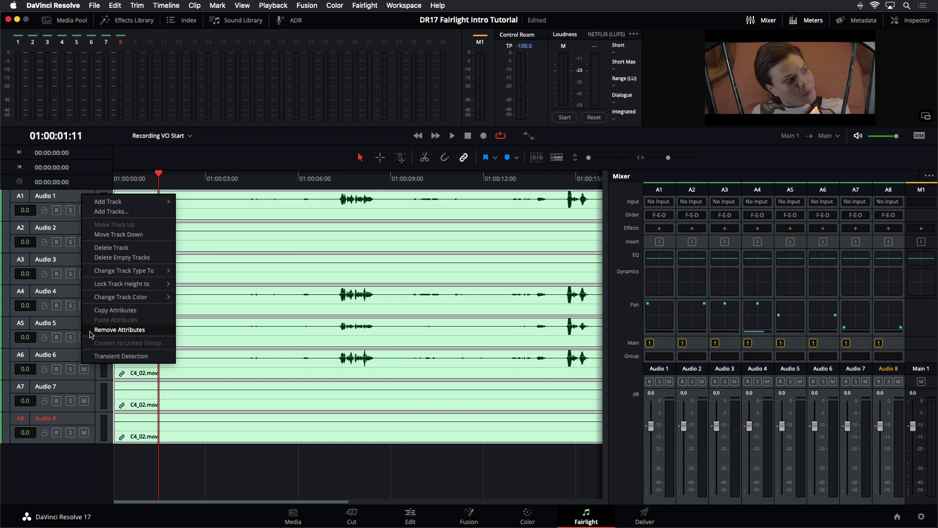
click(119, 330)
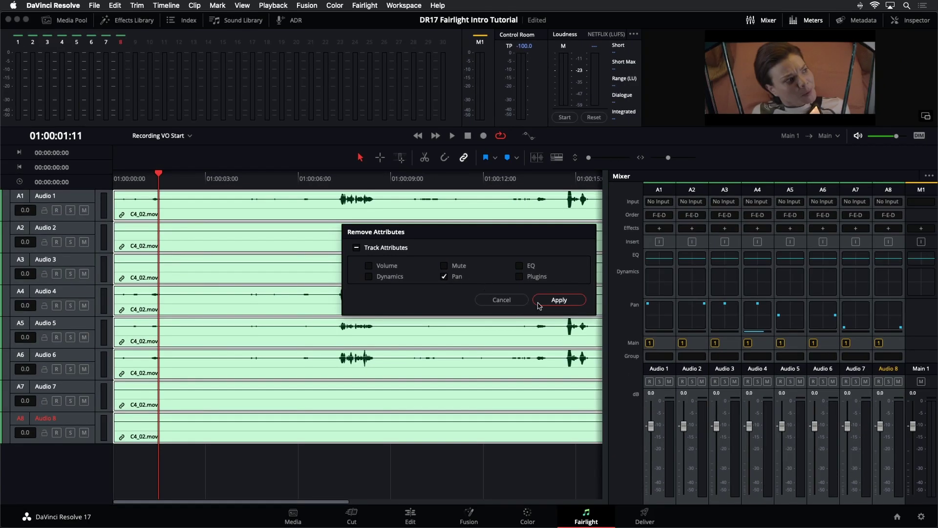
click(545, 303)
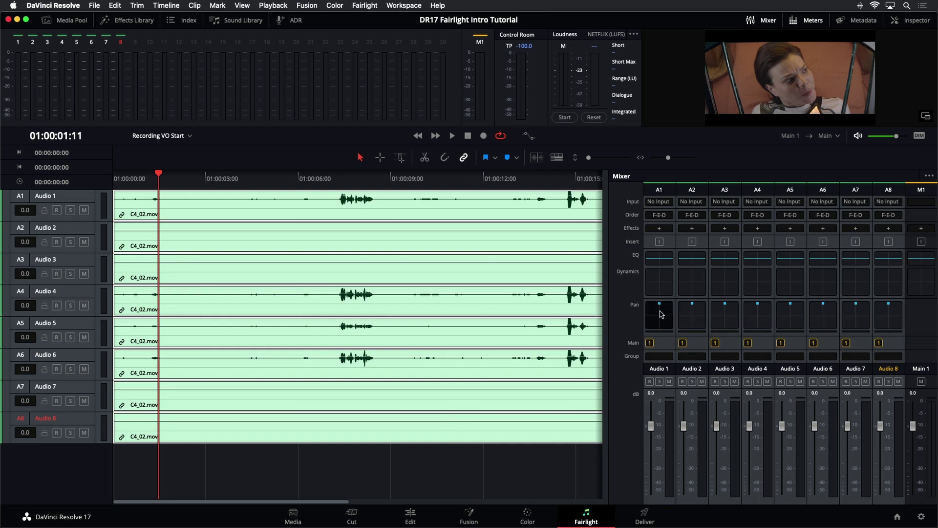
Step: Play the dialogue passage just after 01:00:07:00 with all eight tracks audible
click(337, 176)
key(space)
key(space)
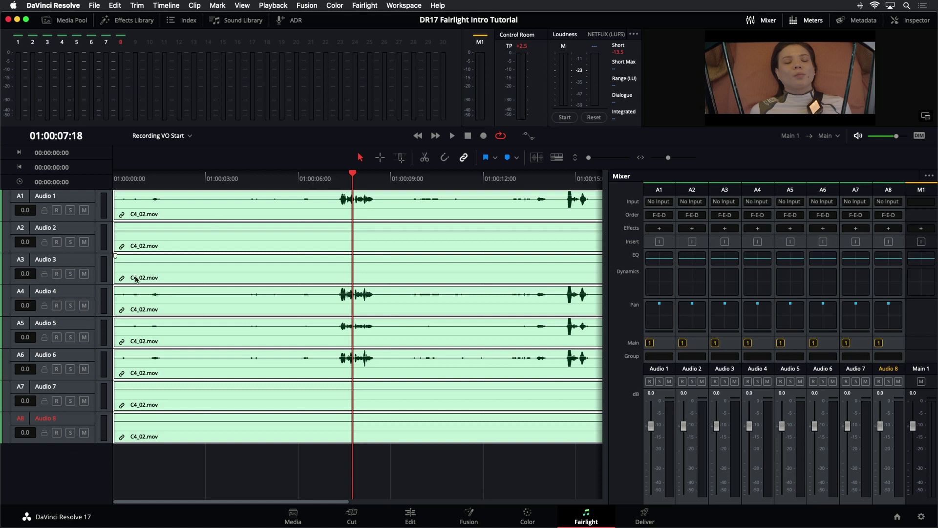
Step: Solo Audio 1 and play the dialogue from about 01:00:07:01 to hear that channel alone
click(70, 210)
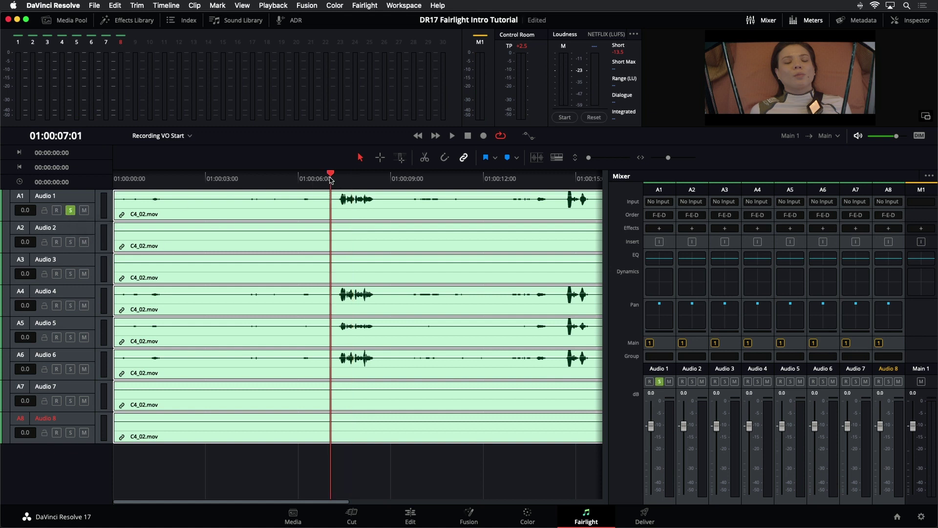
click(332, 178)
key(space)
key(space)
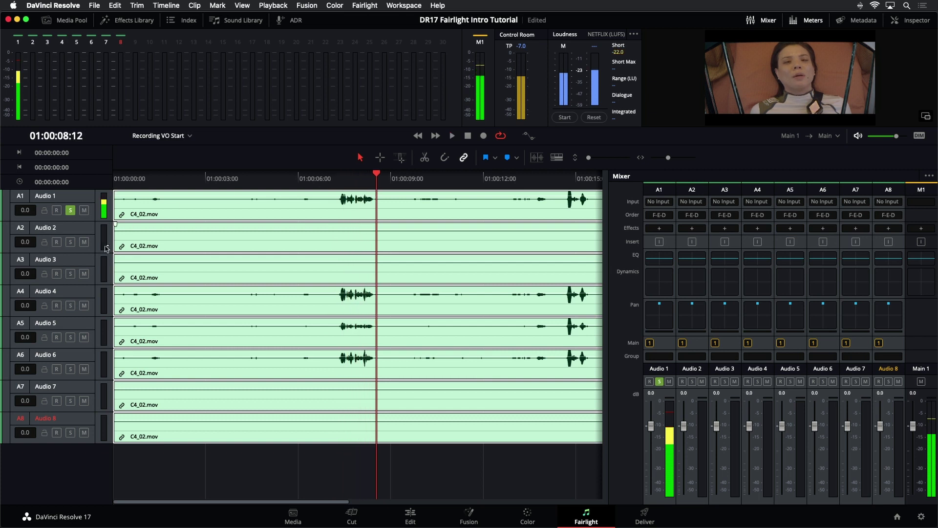
Step: Switch the solo from Audio 1 to Audio 4, play the same dialogue passage, and clear the solo
click(72, 307)
click(71, 211)
key(space)
key(space)
click(334, 179)
key(space)
key(space)
click(71, 305)
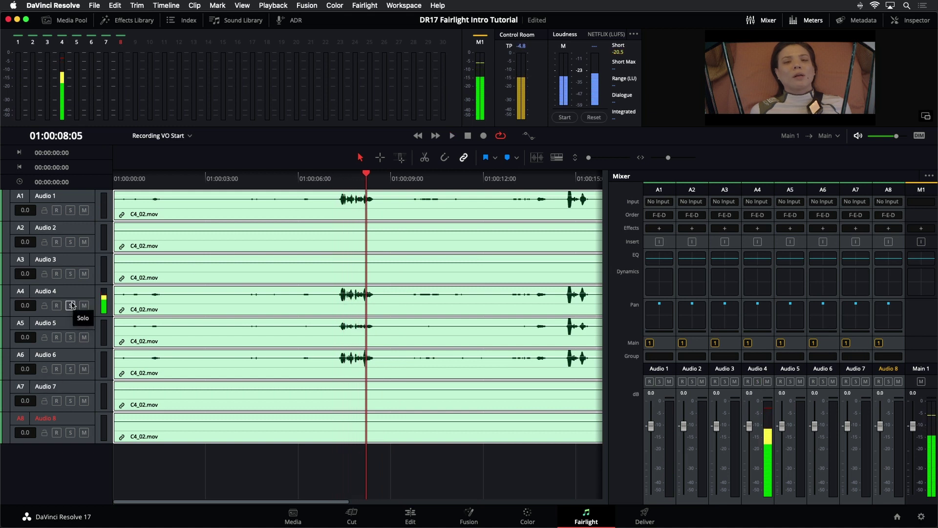
Step: Solo Audio 5, play the same dialogue passage from just before the speech, and clear the solo
click(72, 338)
click(322, 179)
key(space)
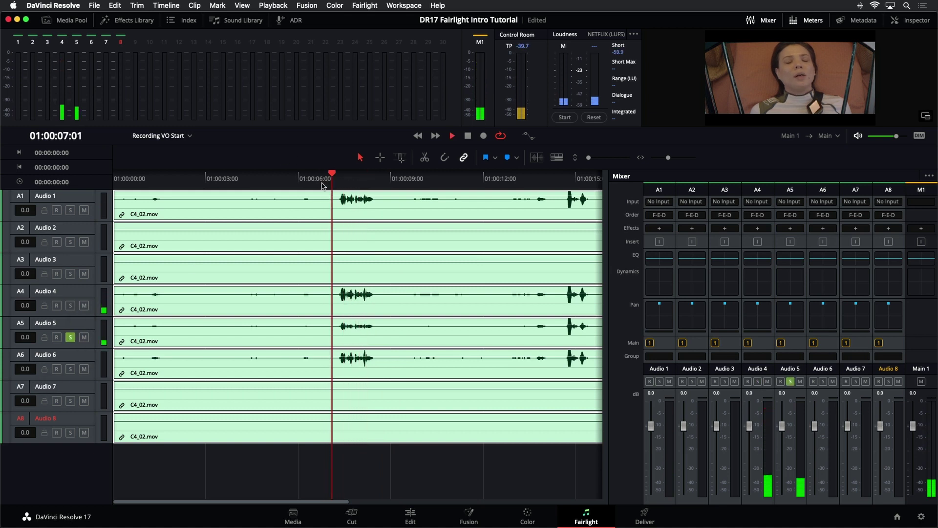
key(space)
click(71, 338)
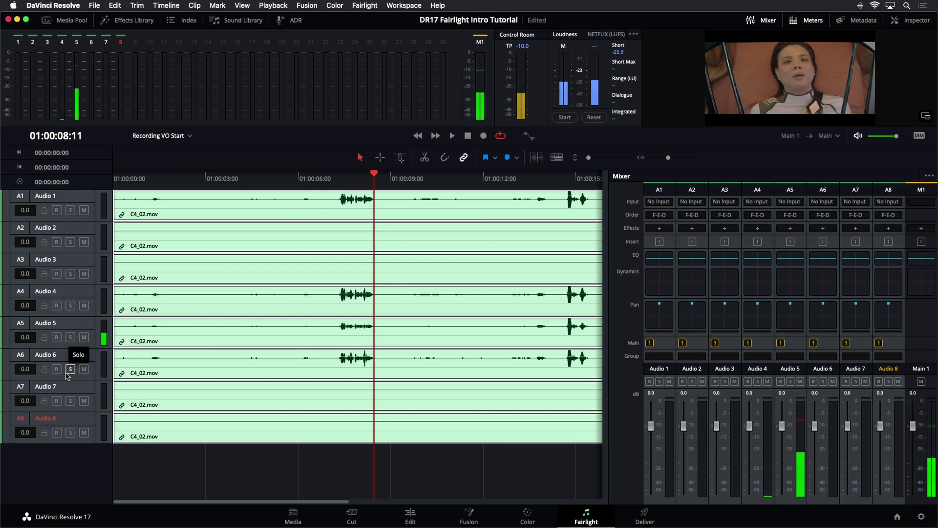
Step: Solo Audio 6, deselect the tracks, and narrow the Mixer to give the timeline more room
click(70, 369)
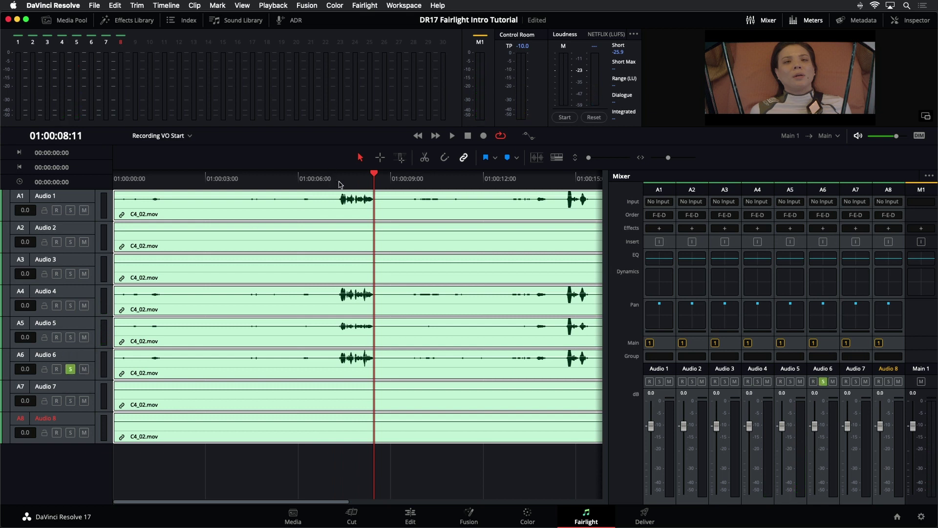
click(205, 472)
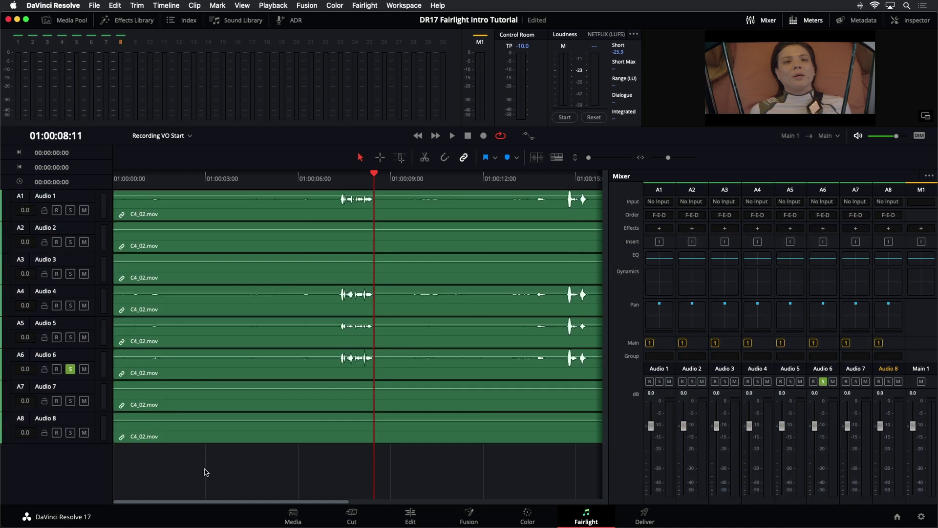
drag(608, 262, 704, 267)
Step: Clear the Audio 6 solo and unlink the C4_02.mov clips across all eight tracks
click(312, 247)
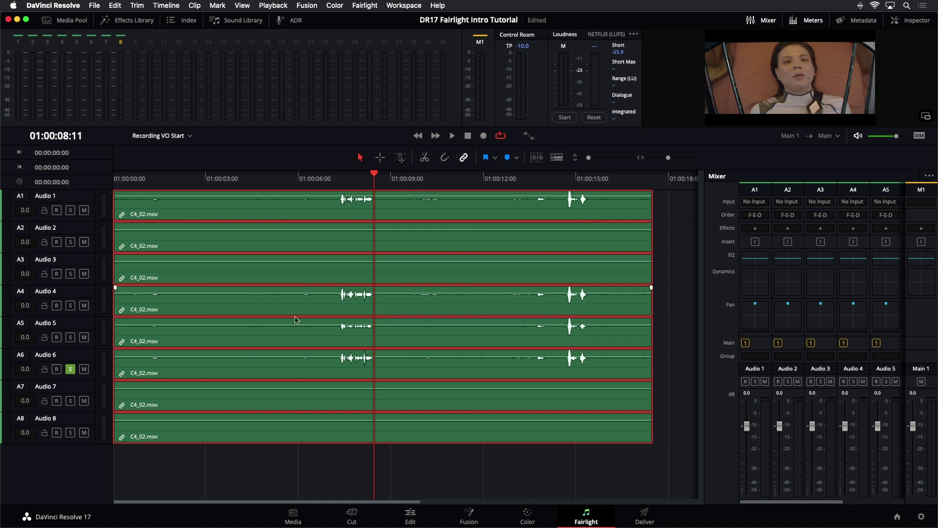
click(465, 454)
click(428, 344)
click(484, 453)
click(474, 432)
click(70, 369)
right_click(137, 272)
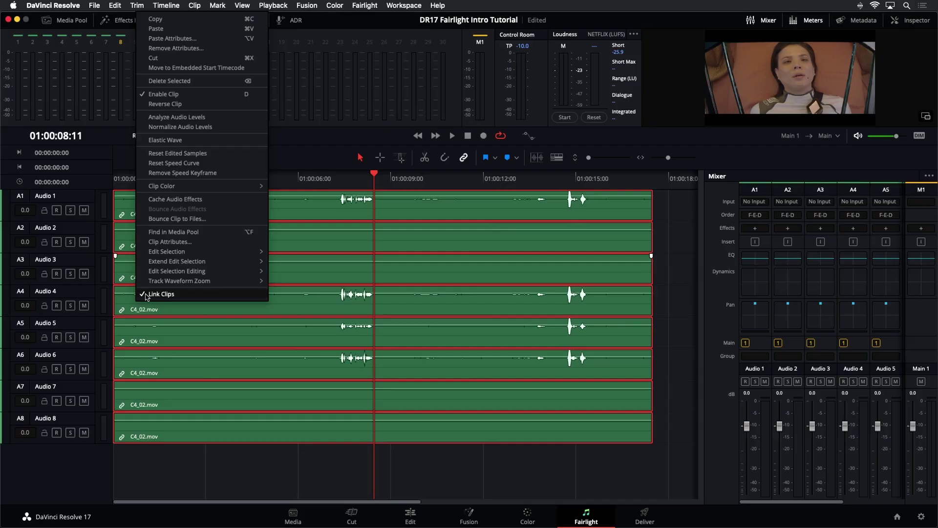
click(146, 296)
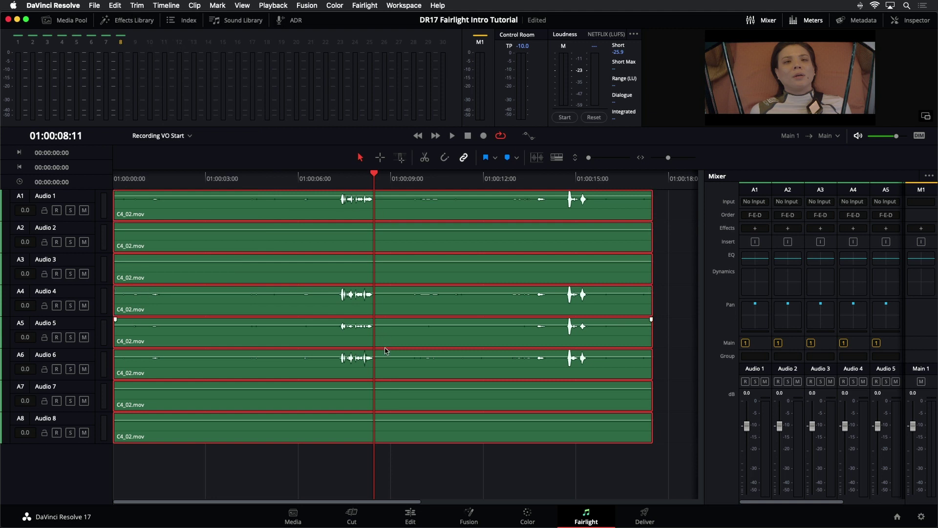
Step: Deselect the clips, then test muting Audio 1 to Audio 3 together and unmute them again
click(387, 464)
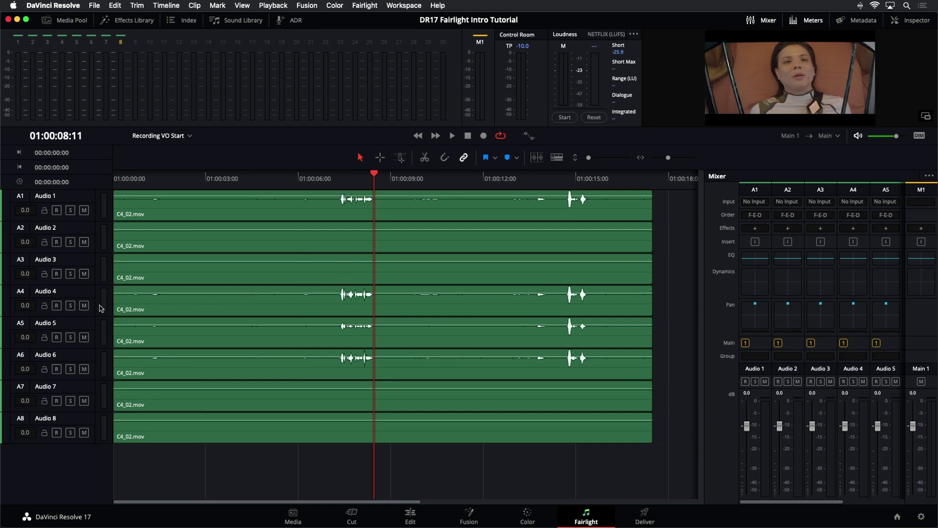
drag(84, 210, 84, 274)
drag(84, 213, 84, 274)
Step: Delete the silent C4_02.mov clips on Audio 2, 3, 7 and 8 and remove all empty tracks
click(268, 282)
click(308, 245)
click(314, 283)
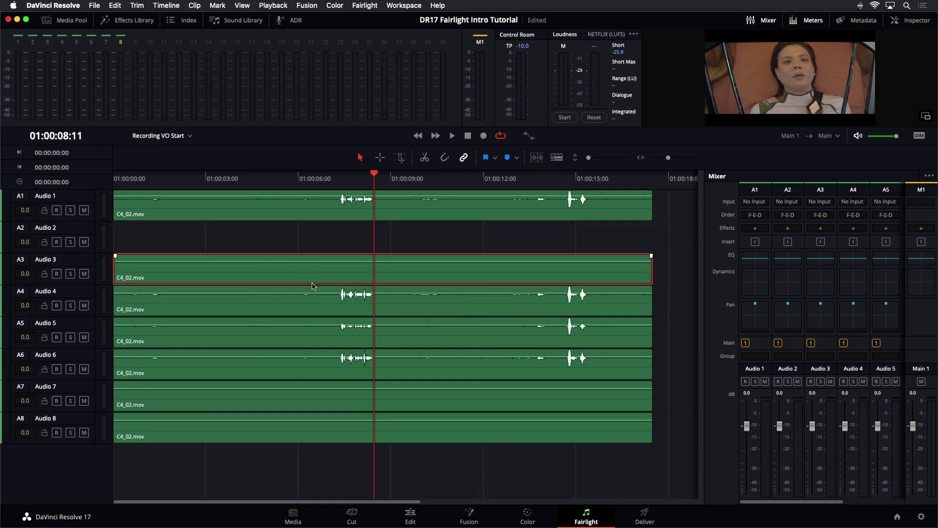
key(Delete)
key(Delete)
click(369, 440)
key(Delete)
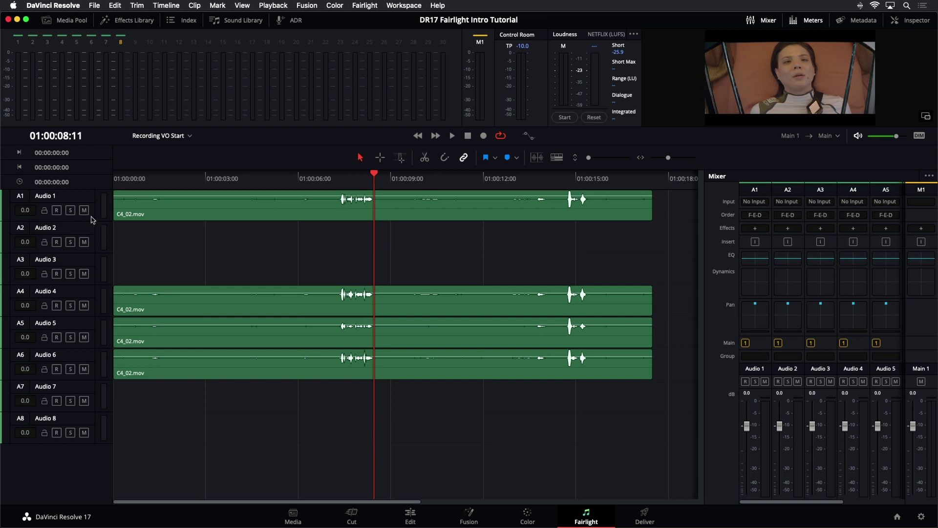
right_click(89, 231)
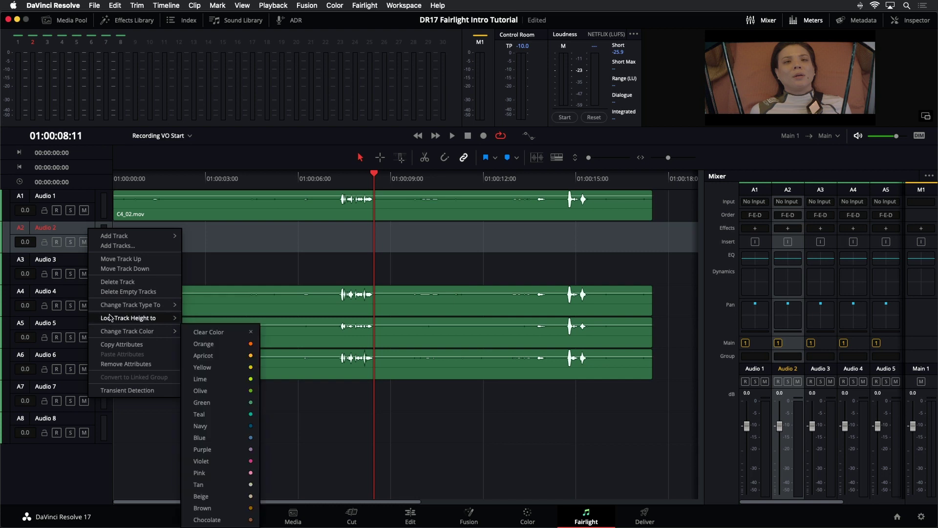
click(123, 293)
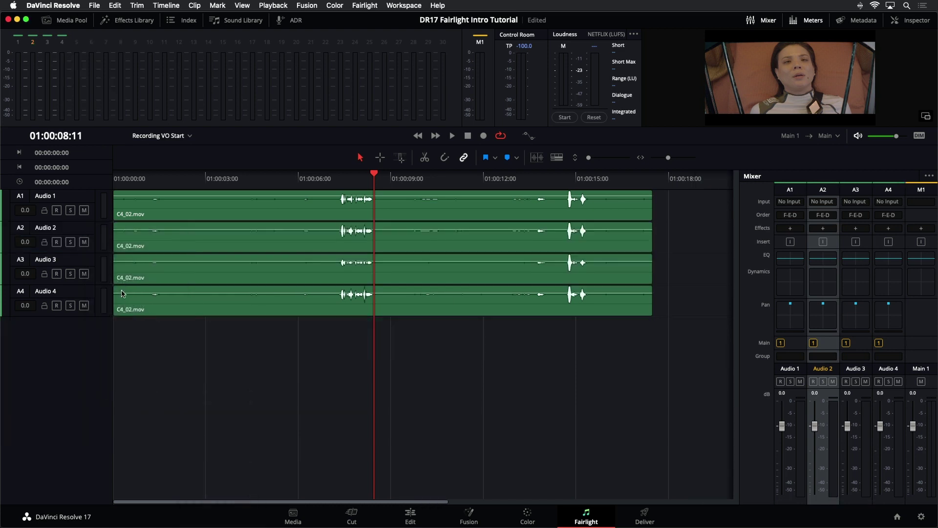
Step: Delete the C4_02.mov clips on Audio 2 to Audio 4 and remove the emptied tracks, leaving only Audio 1
click(336, 177)
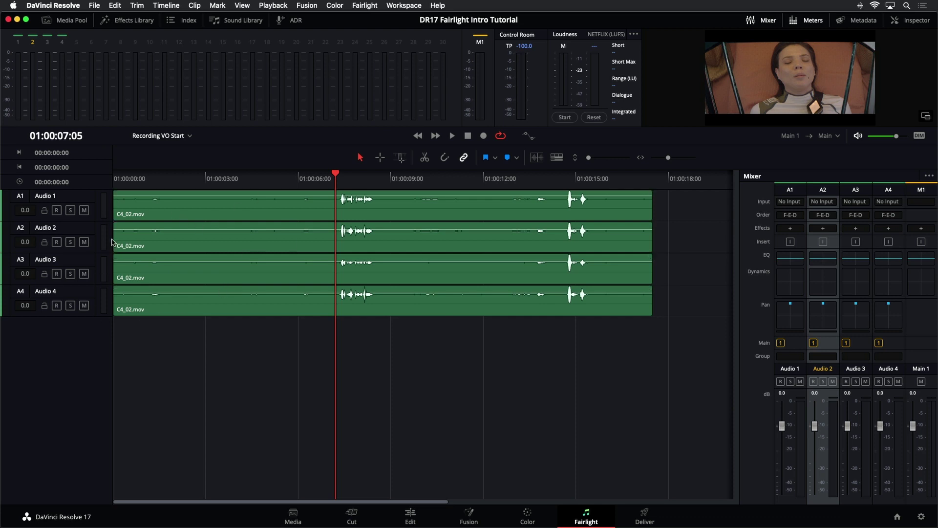
drag(356, 360, 345, 238)
key(Delete)
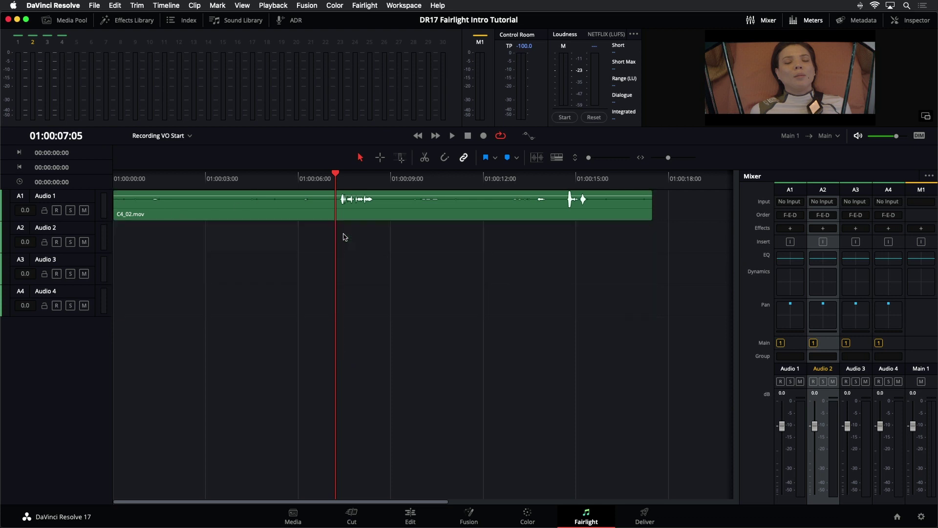
right_click(85, 229)
click(96, 289)
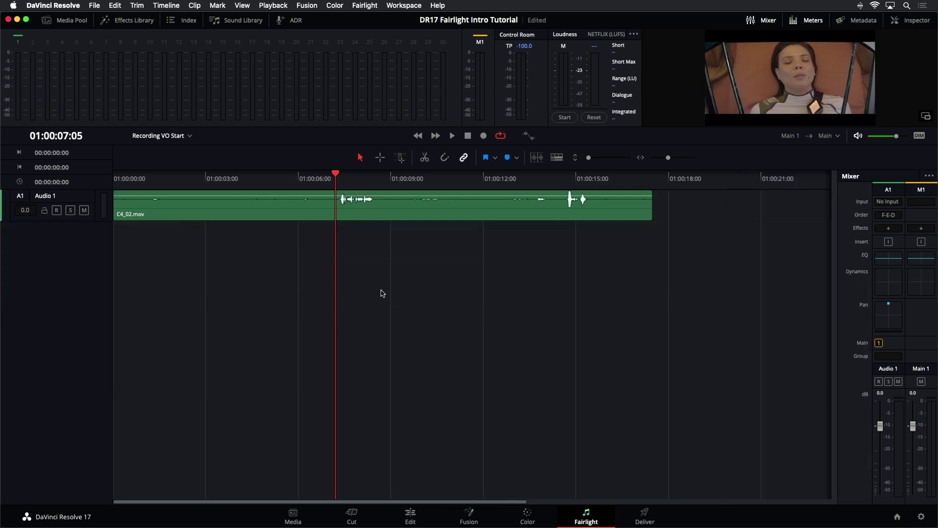
Step: Make the Audio 1 track taller and play its dialogue from 01:00:06:15 through the end of the spoken phrase
drag(98, 225, 105, 309)
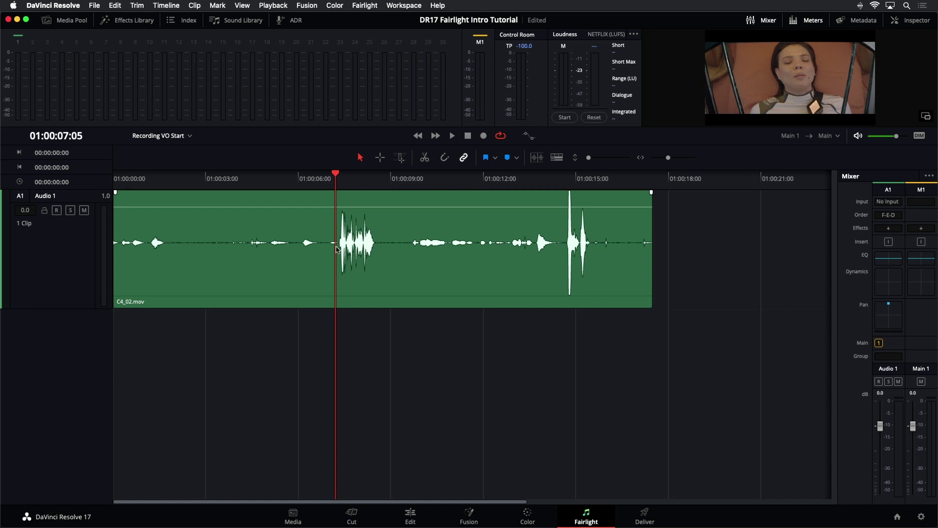
click(317, 178)
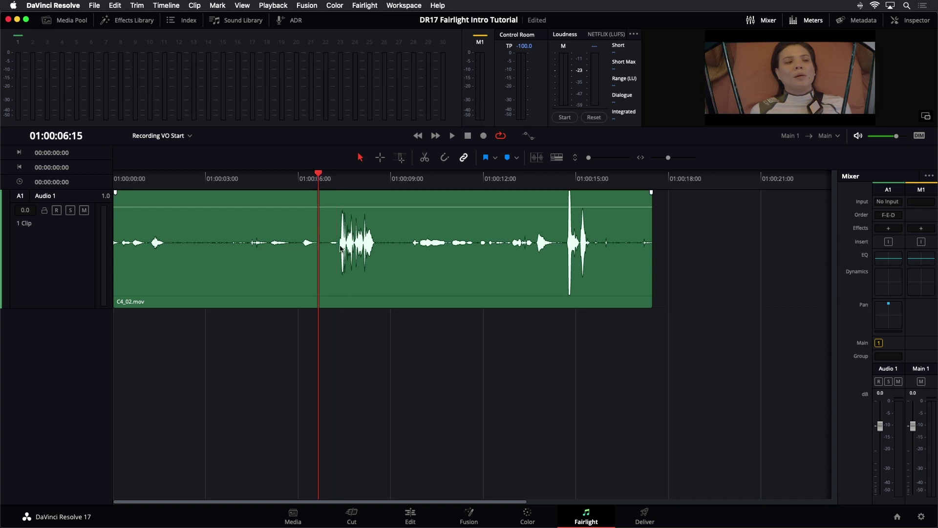
key(space)
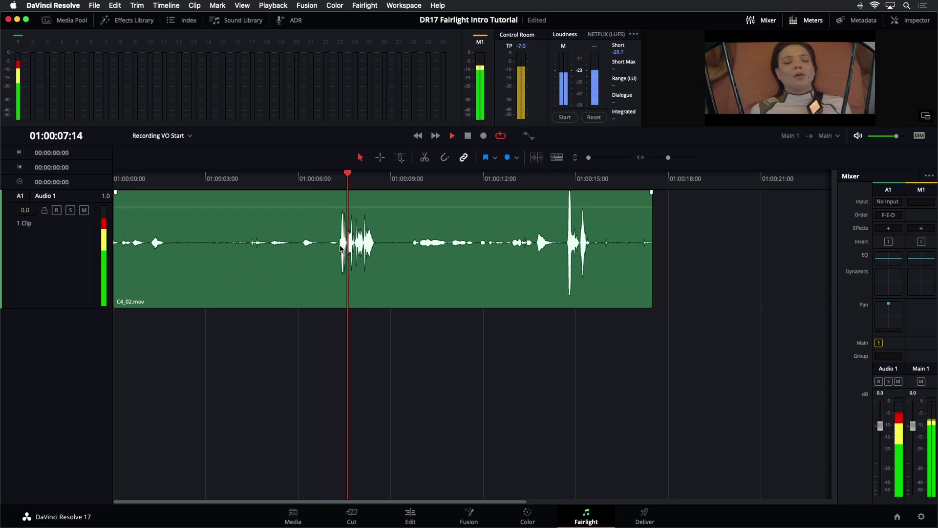
key(space)
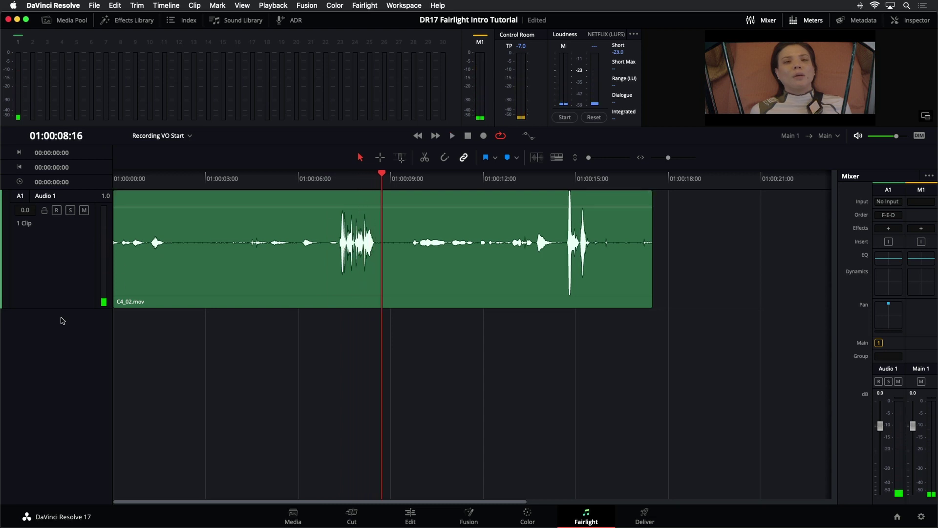
Step: Reduce the Audio 1 track height slightly and set the C4_02.mov clip's source channel to Embedded Channel 5
drag(69, 307, 71, 275)
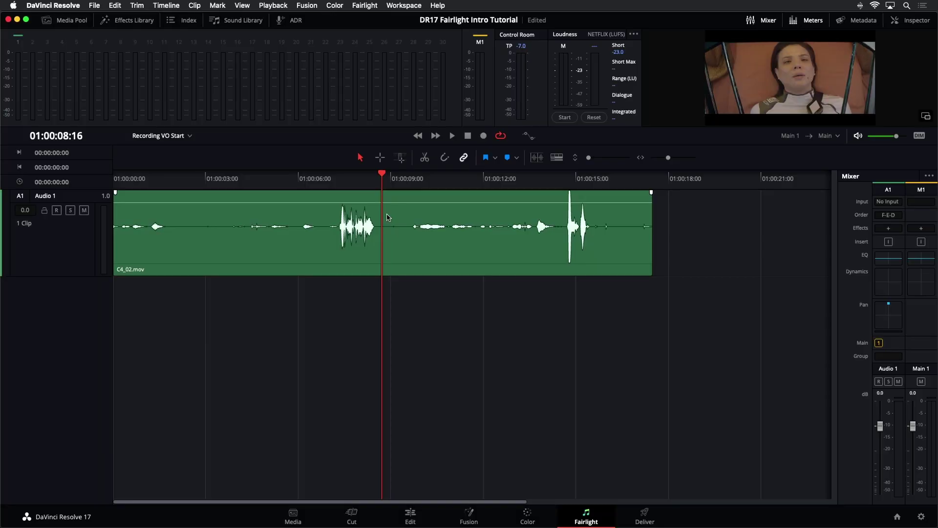
right_click(388, 216)
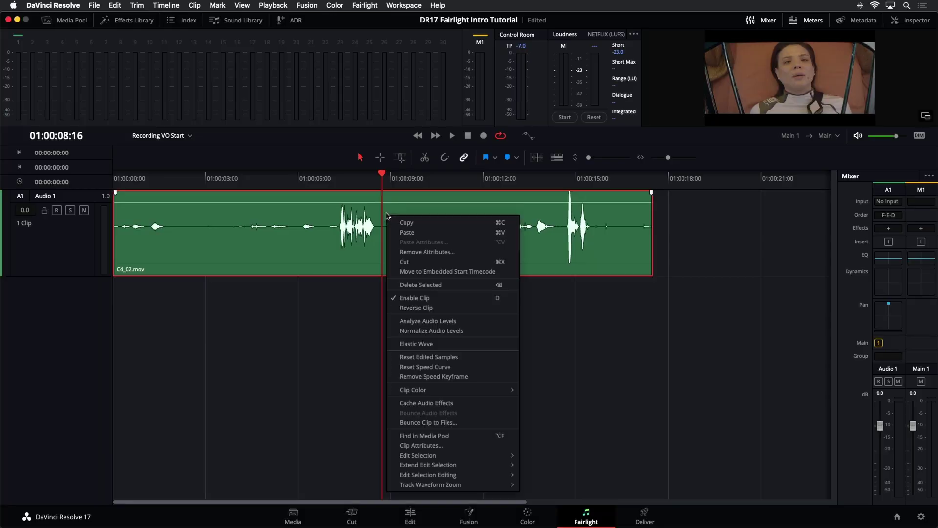
click(421, 445)
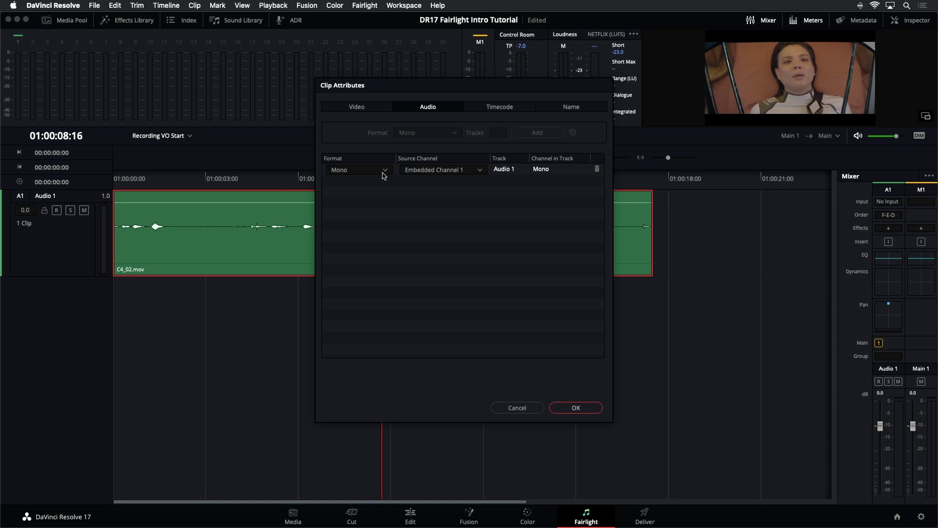
click(478, 170)
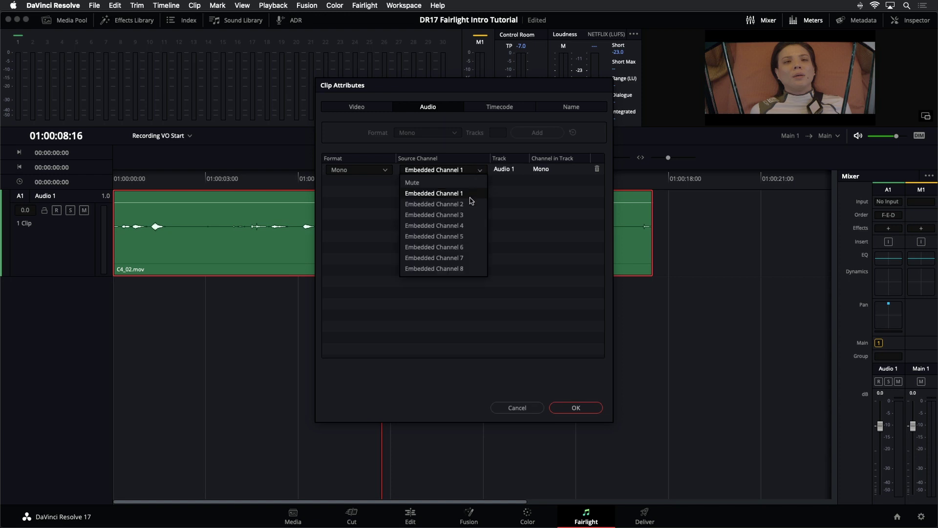
click(465, 237)
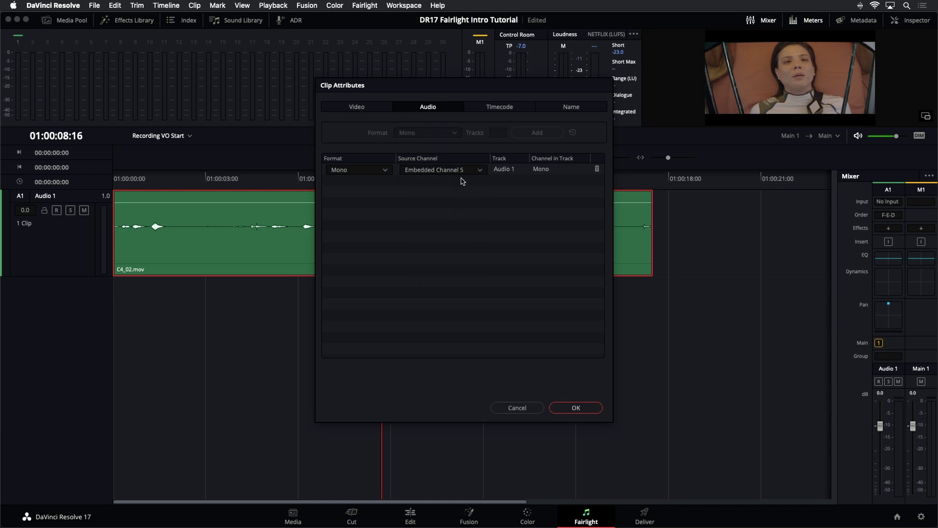
click(569, 408)
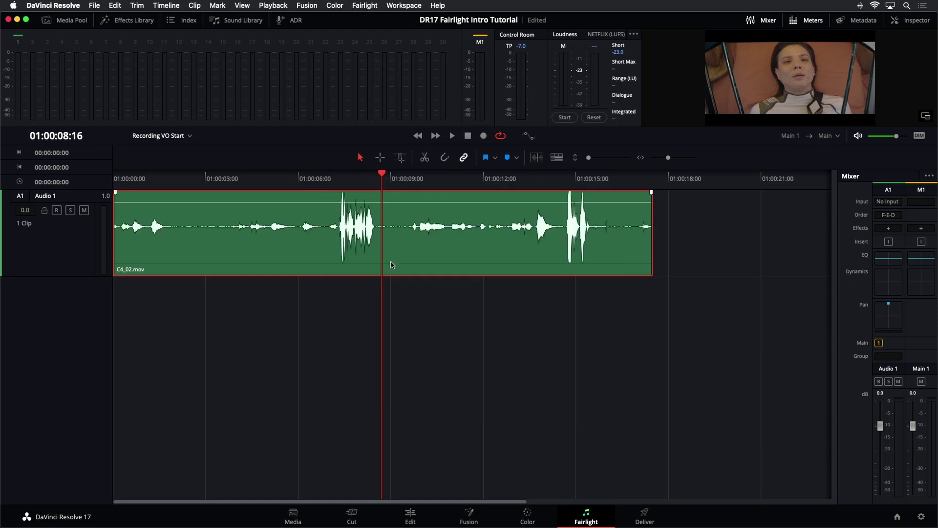
Step: Set the source channel of the C4_02.mov clip to Embedded Channel 6 in its clip attributes
right_click(404, 268)
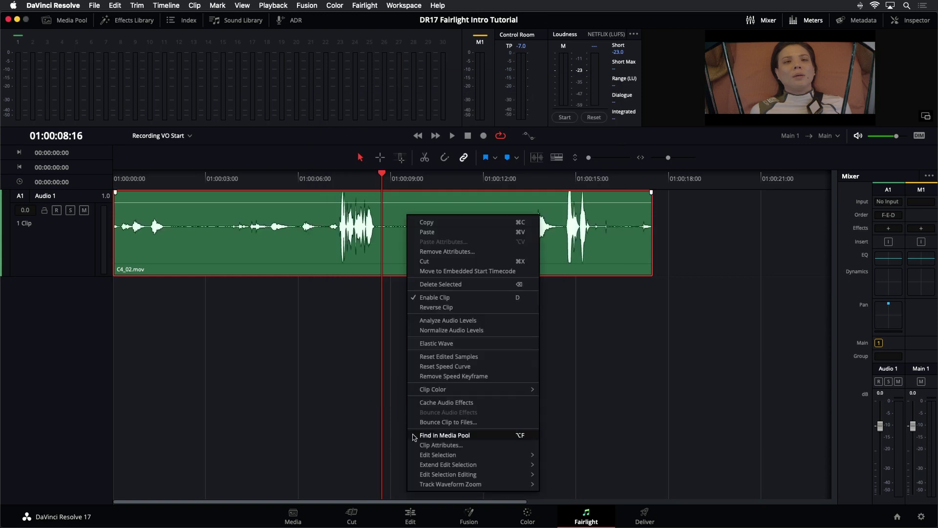
click(430, 445)
click(440, 169)
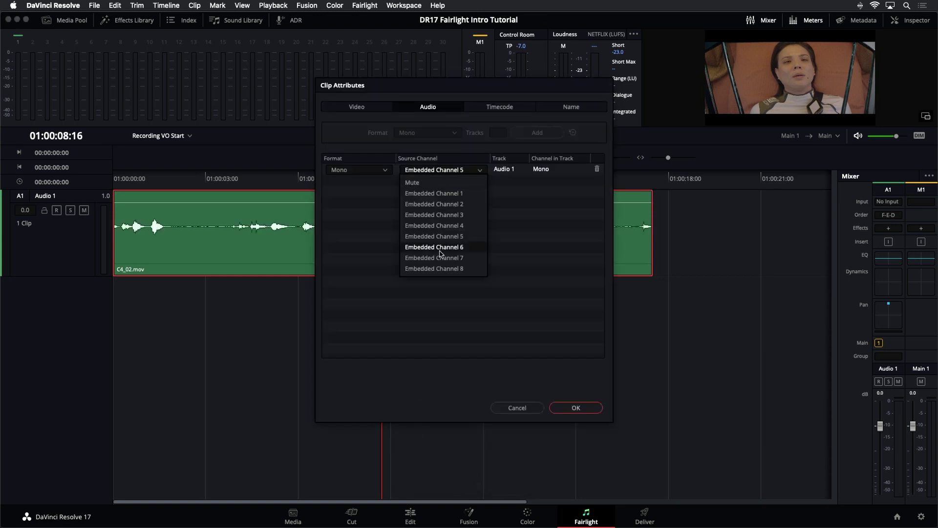
click(439, 247)
click(569, 409)
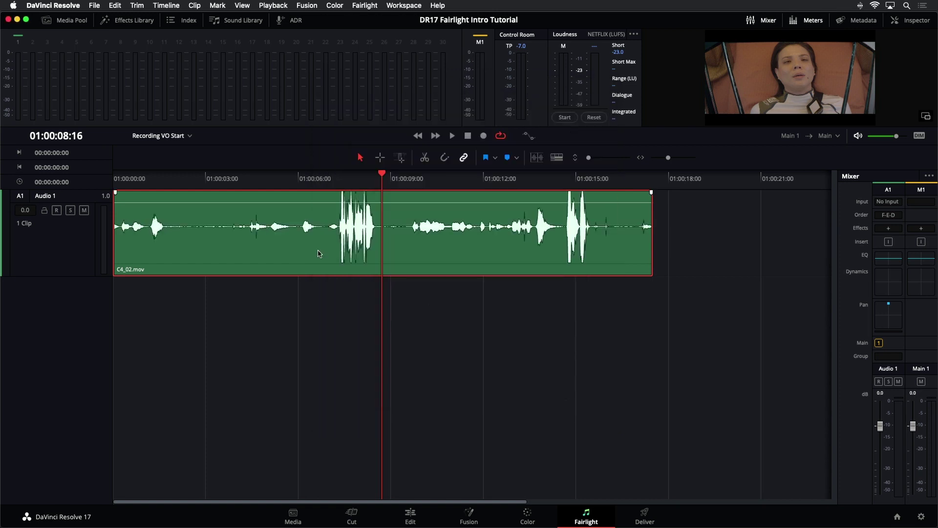
Step: Lower the C4_02.mov clip's volume level and play the dialogue passage from just before the speech
drag(400, 203, 400, 210)
click(323, 173)
key(space)
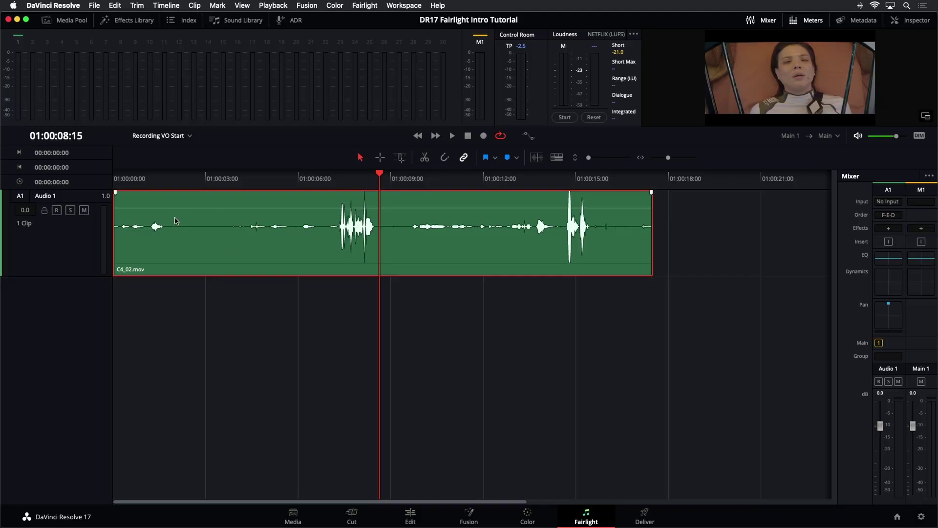
Step: Change the Audio 1 track type to Adaptive with 4 channels
right_click(175, 221)
click(74, 257)
click(73, 257)
right_click(58, 228)
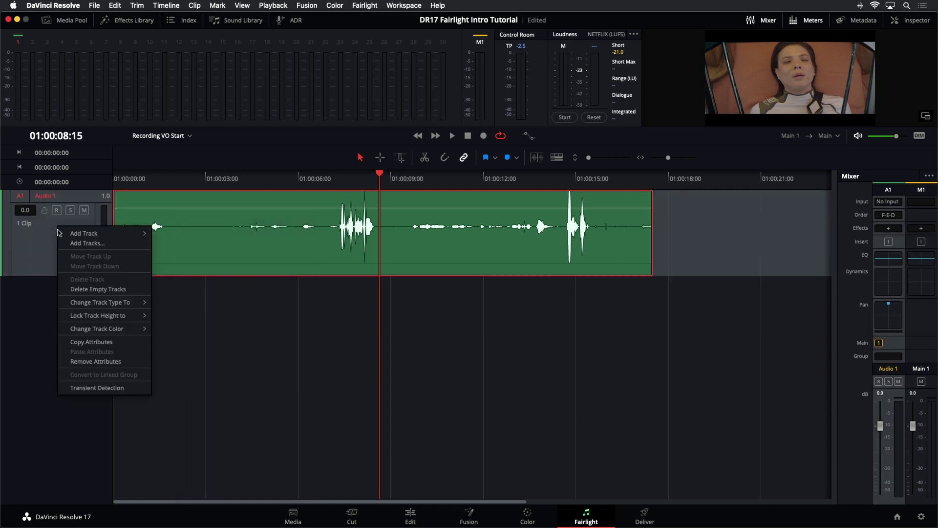
mouse_move(141, 304)
mouse_move(214, 346)
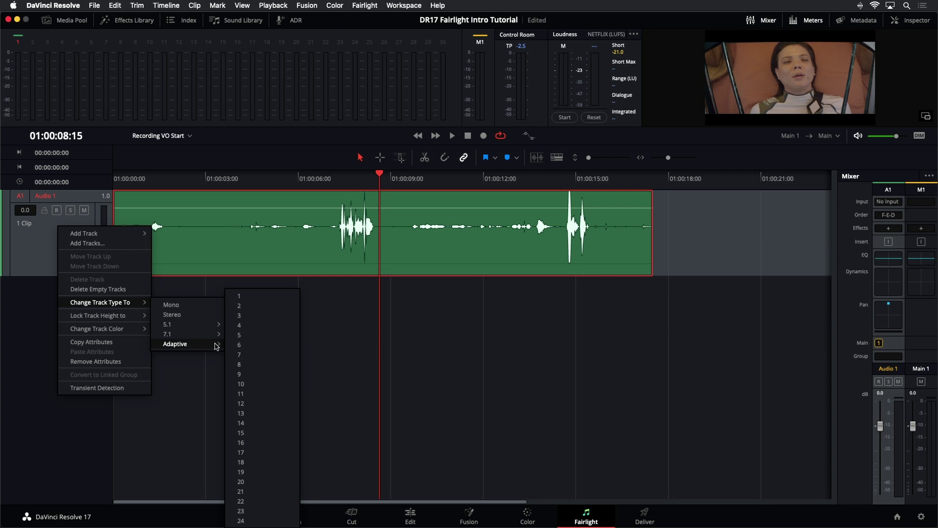
click(238, 325)
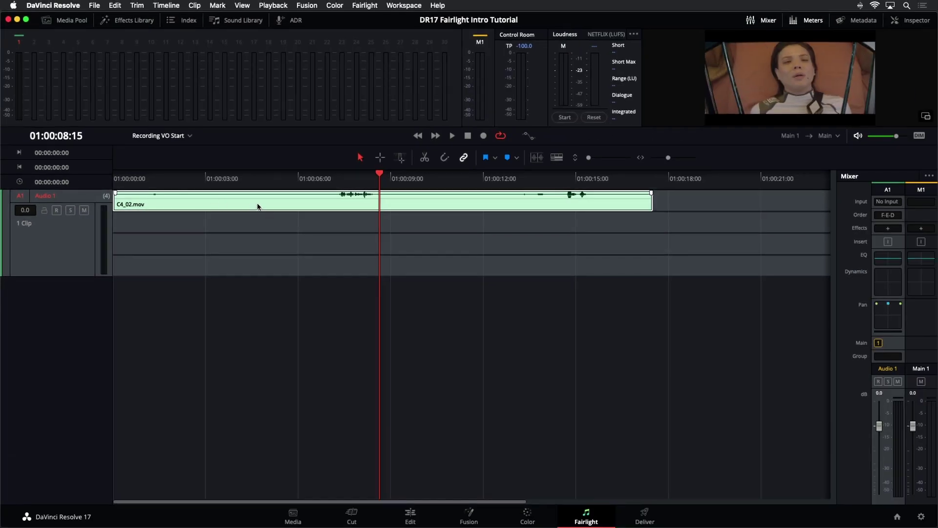
Step: Set the C4_02.mov clip's audio format to Adaptive 4 in its clip attributes
right_click(303, 203)
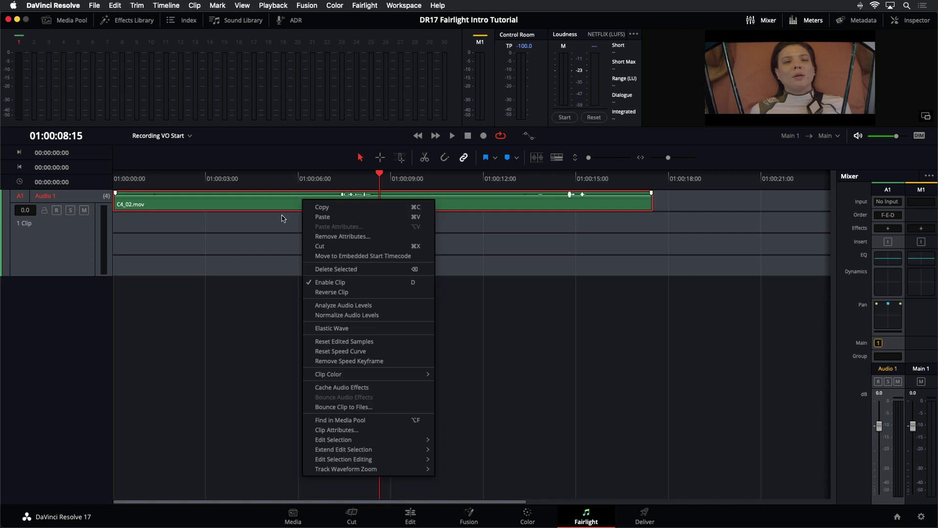
click(320, 430)
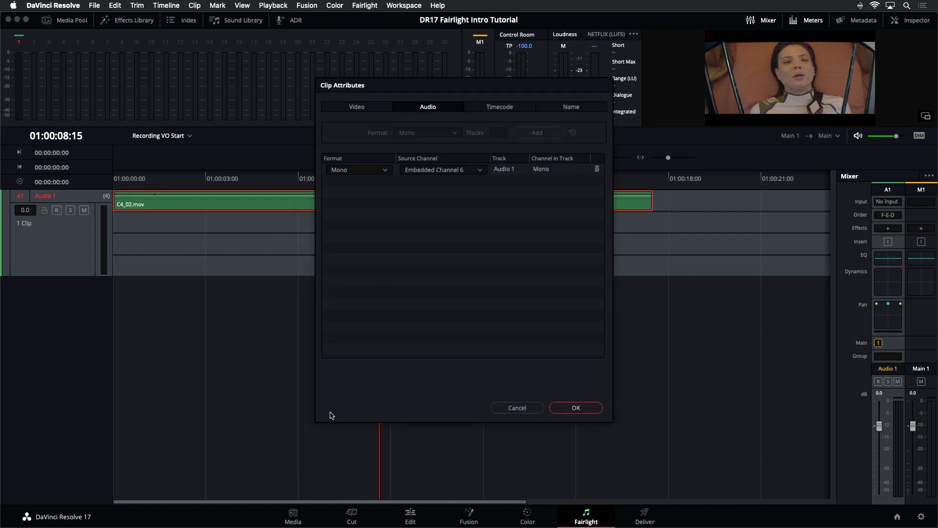
click(376, 170)
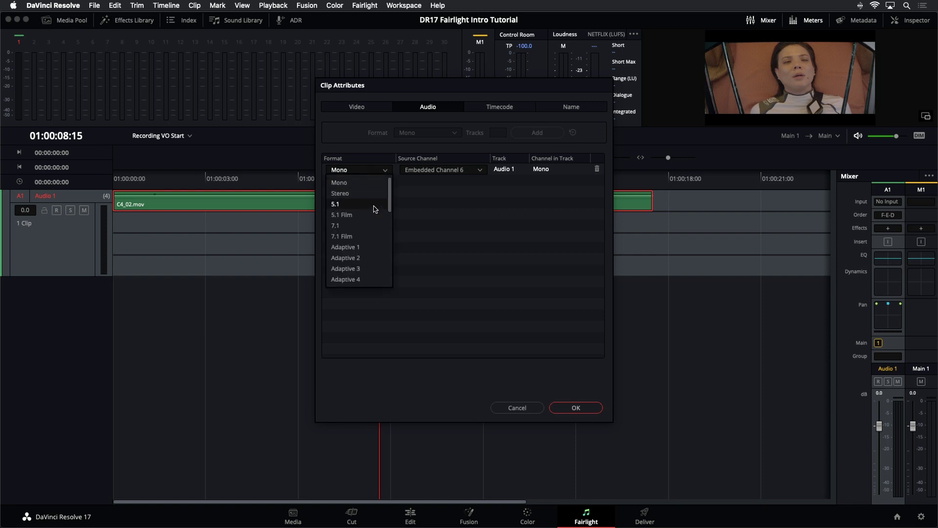
click(378, 281)
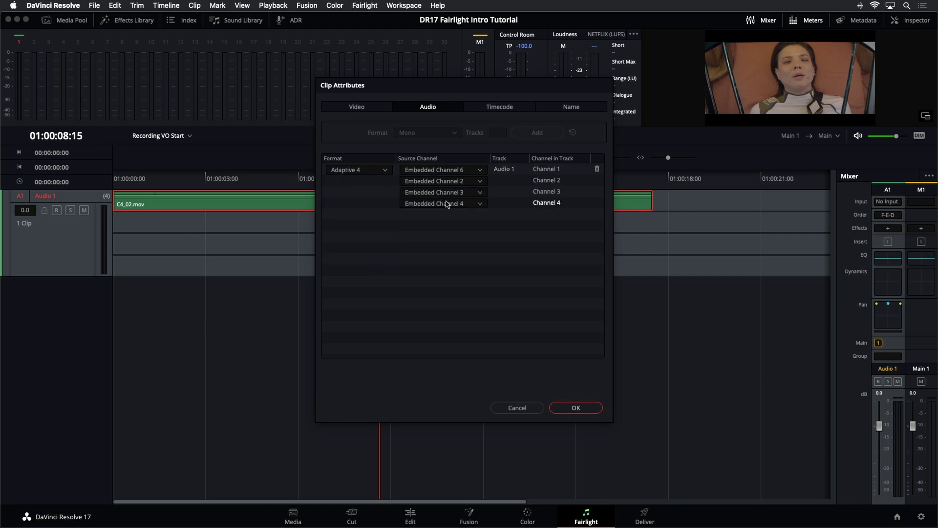
Step: Assign Embedded Channels 1, 4, 5 and 6 to the clip's Channels 1 to 4 and apply the attributes
click(466, 171)
click(463, 193)
click(466, 181)
click(477, 243)
click(474, 192)
click(473, 260)
click(471, 204)
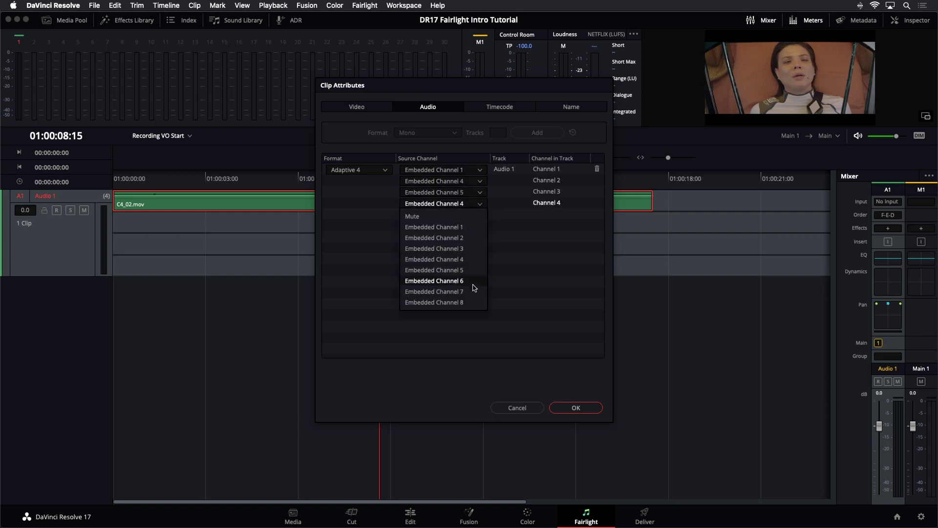
click(473, 280)
click(579, 411)
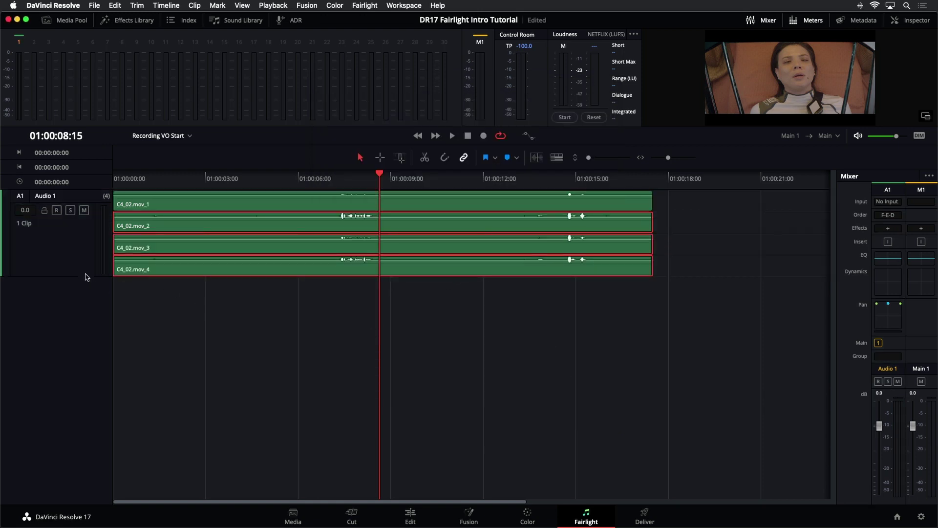
Step: Make Audio 1 taller, check the four-channel clip around 01:00:06:09 on the Edit page, and return to Fairlight
drag(87, 276, 116, 406)
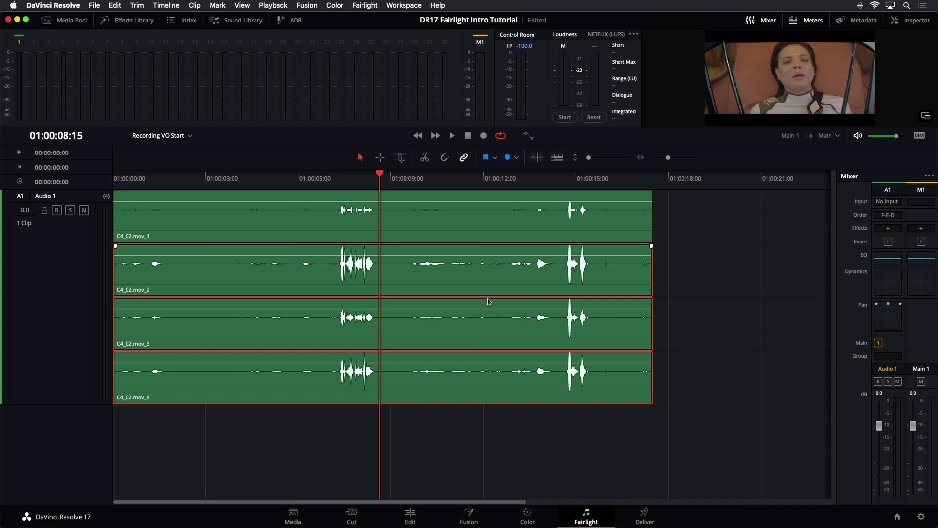
click(411, 518)
click(413, 307)
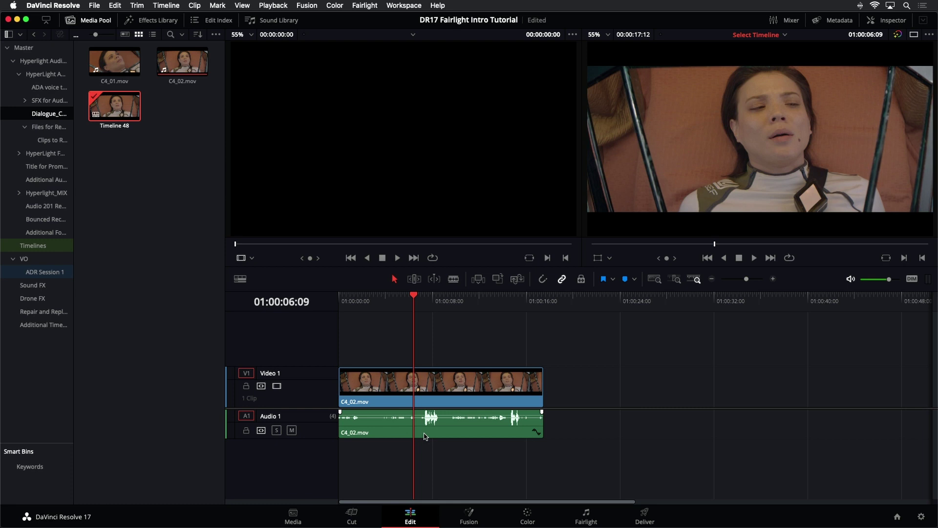
click(585, 513)
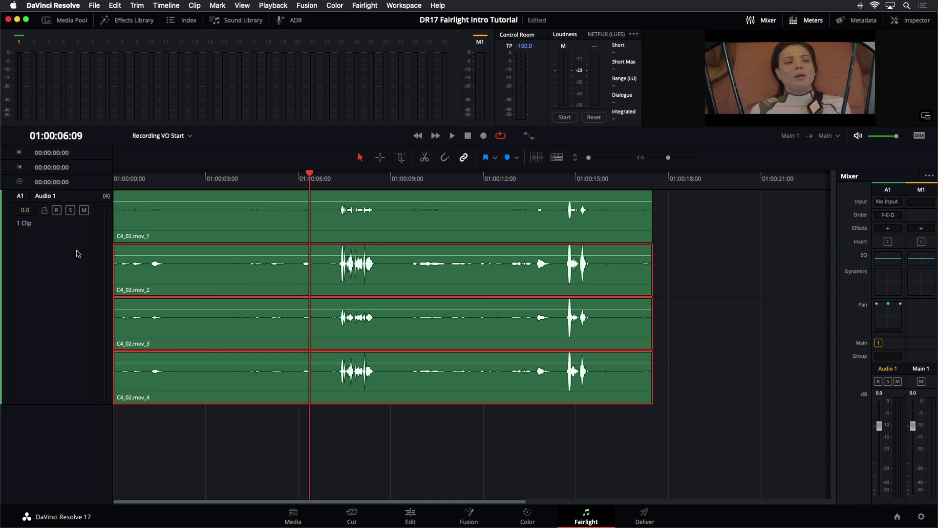
click(120, 238)
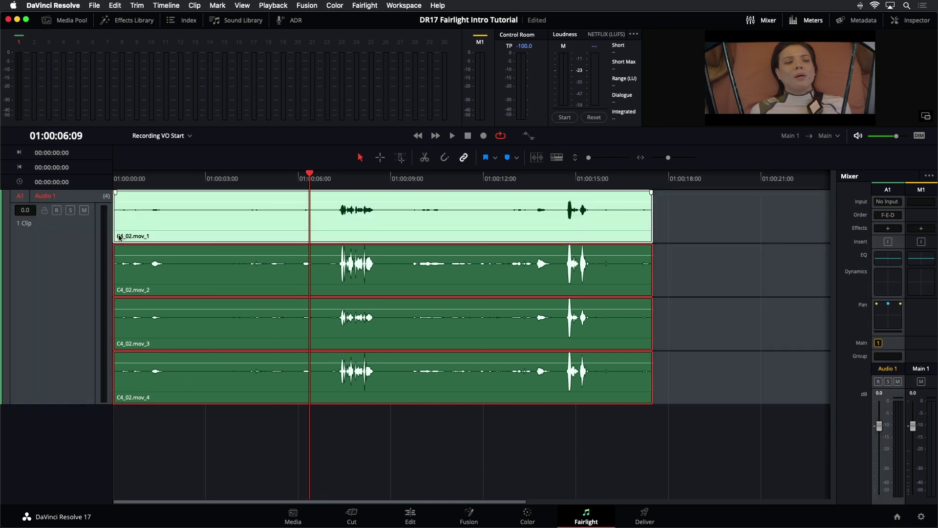
right_click(45, 266)
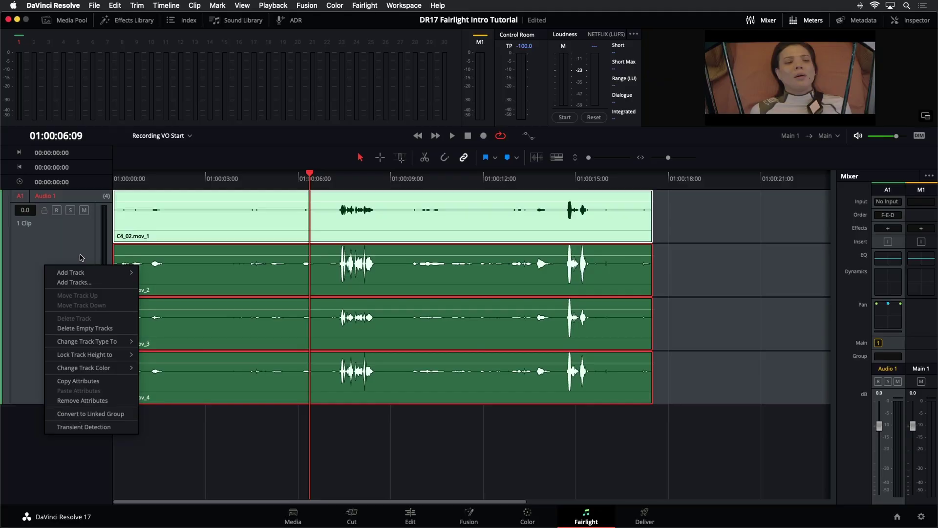
click(124, 256)
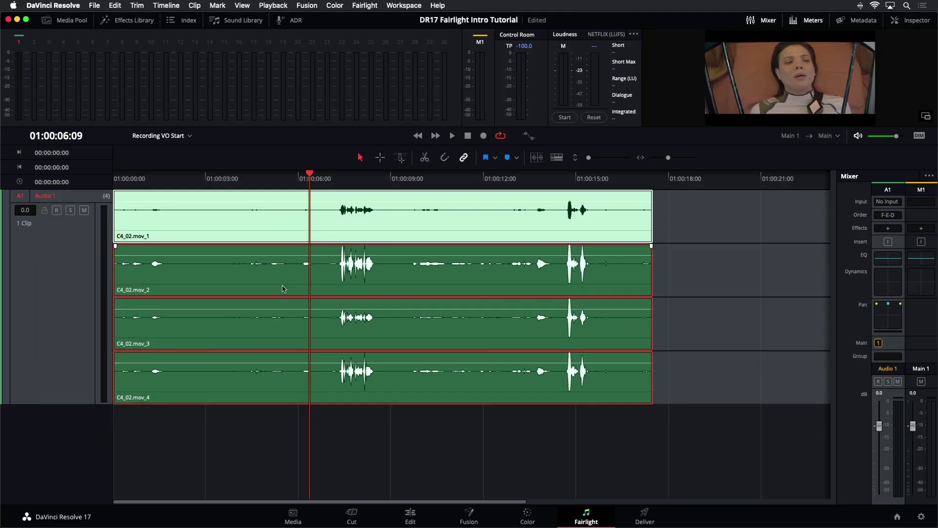
click(709, 243)
Step: Locate the source of the four-channel timeline clip in the media pool and select C4_02.mov there
click(466, 214)
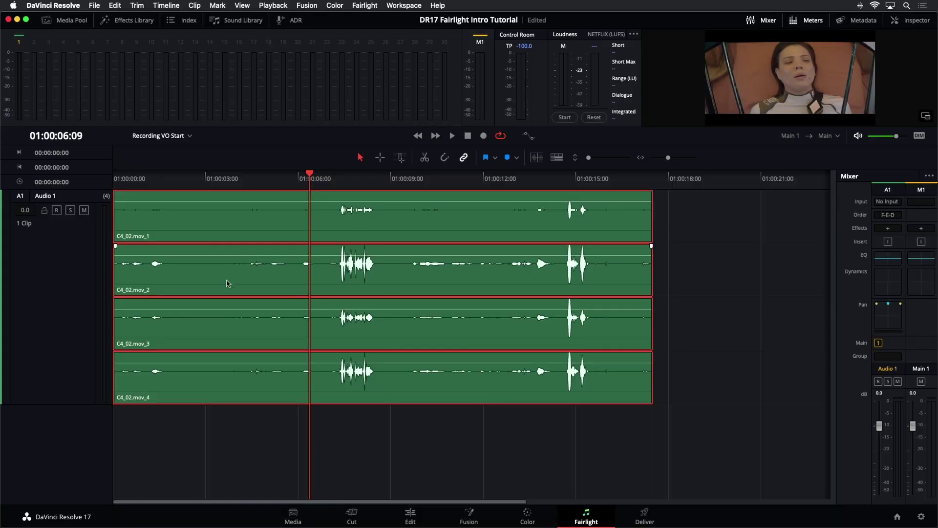
click(75, 255)
right_click(439, 226)
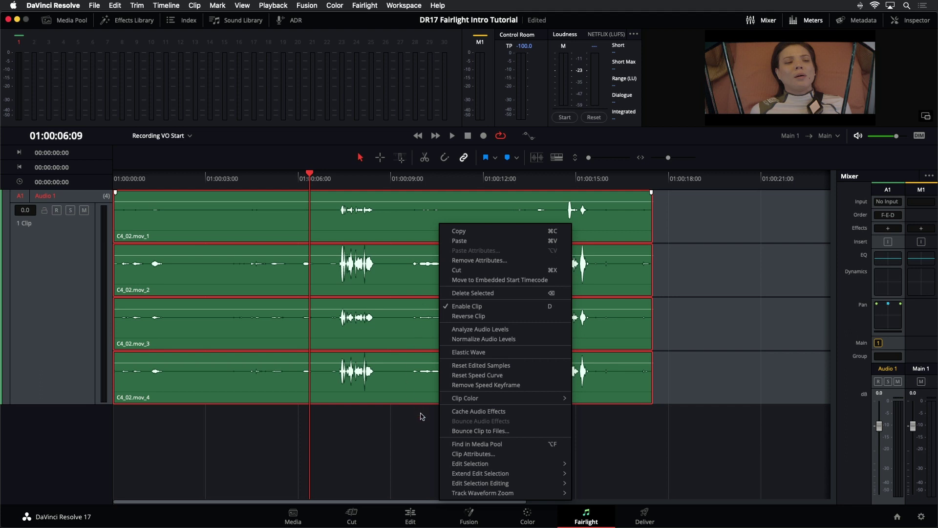
click(459, 444)
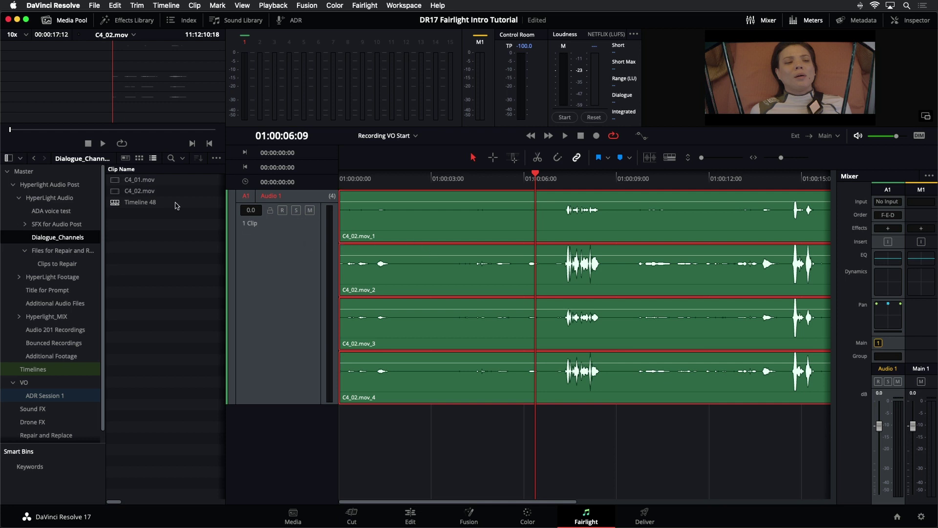
click(117, 193)
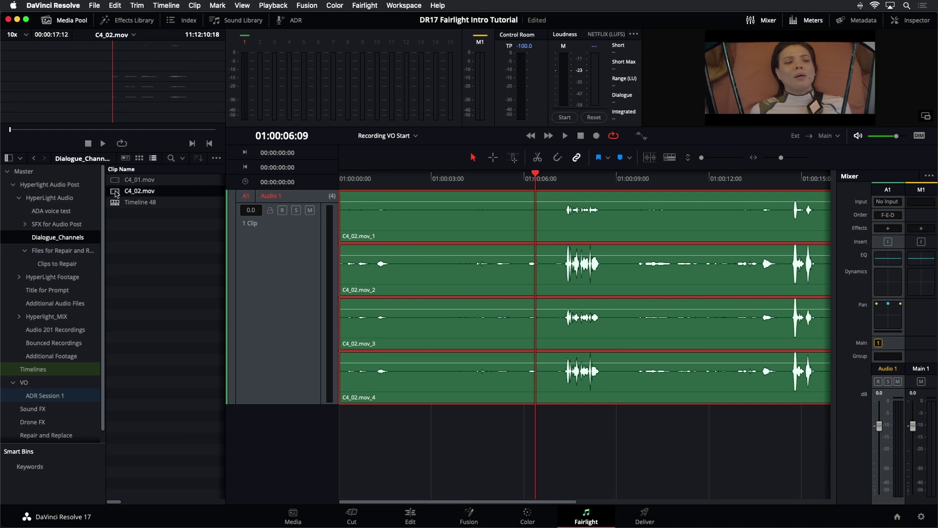
Step: Set the audio format of C4_01.mov from the Dialogue_Channels bin to Adaptive 3 in its clip attributes
click(113, 181)
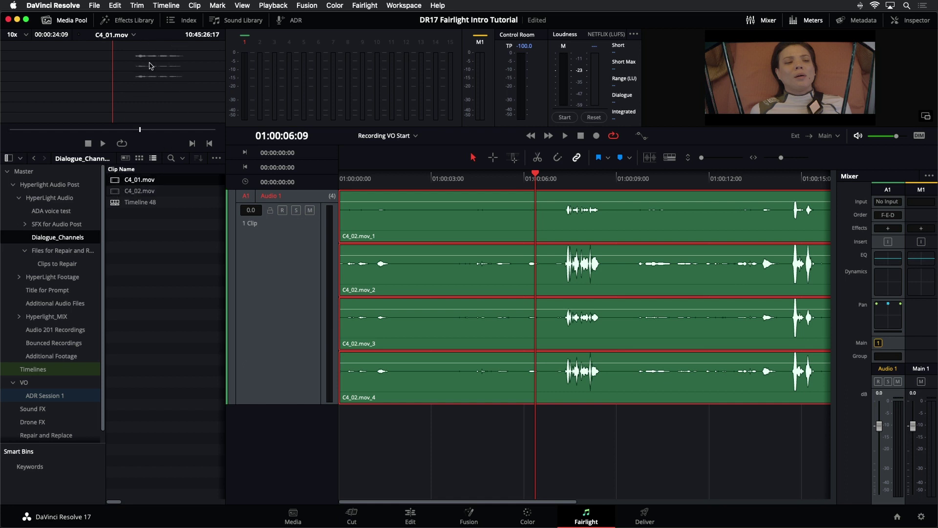
right_click(117, 185)
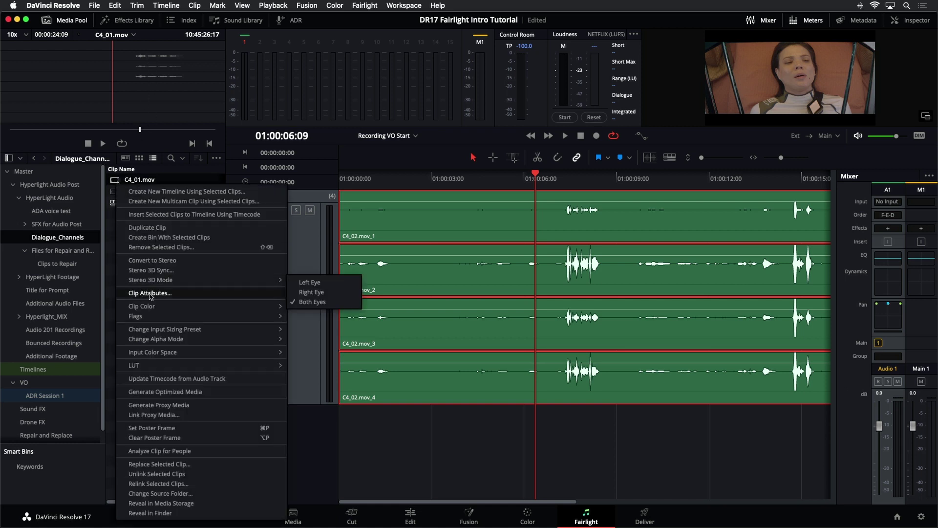
click(190, 293)
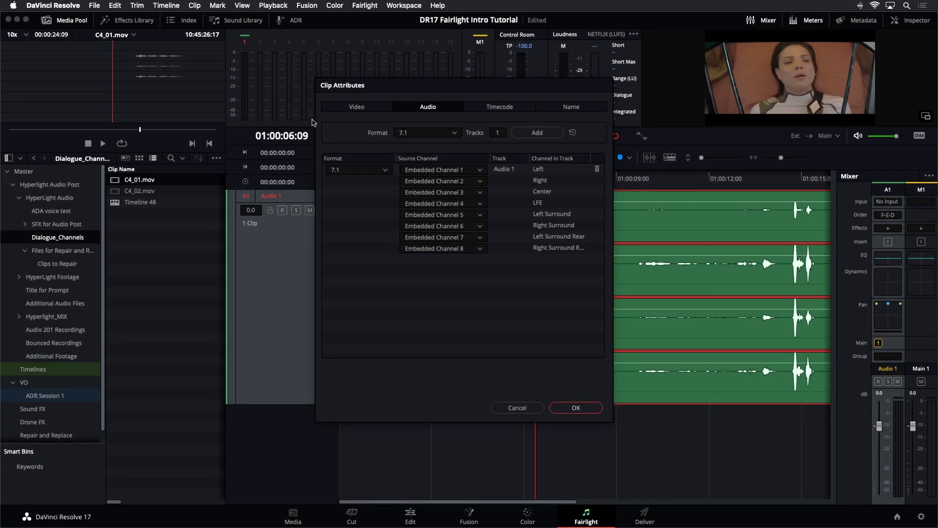
click(385, 171)
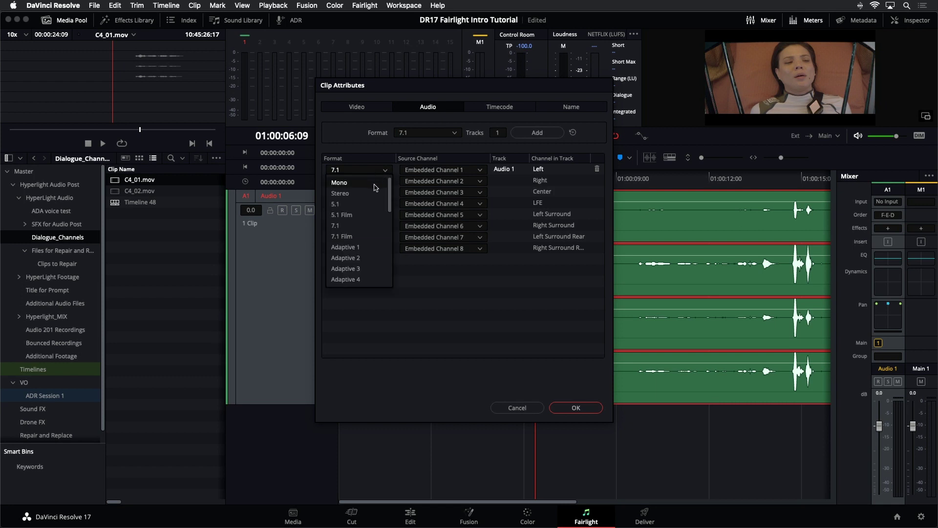
click(367, 269)
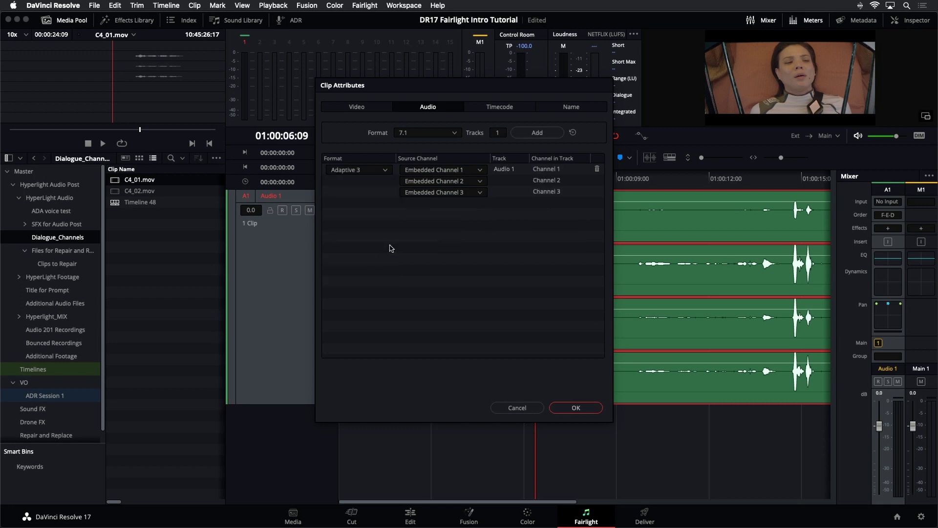
Step: Assign Embedded Channels 2, 3 and 4 to Channels 1 to 3 of the Adaptive 3 track
click(477, 173)
click(473, 189)
click(473, 184)
click(472, 225)
click(477, 194)
click(477, 246)
Step: Add three Mono tracks to C4_01.mov's audio configuration
click(453, 133)
click(439, 145)
click(494, 133)
click(537, 132)
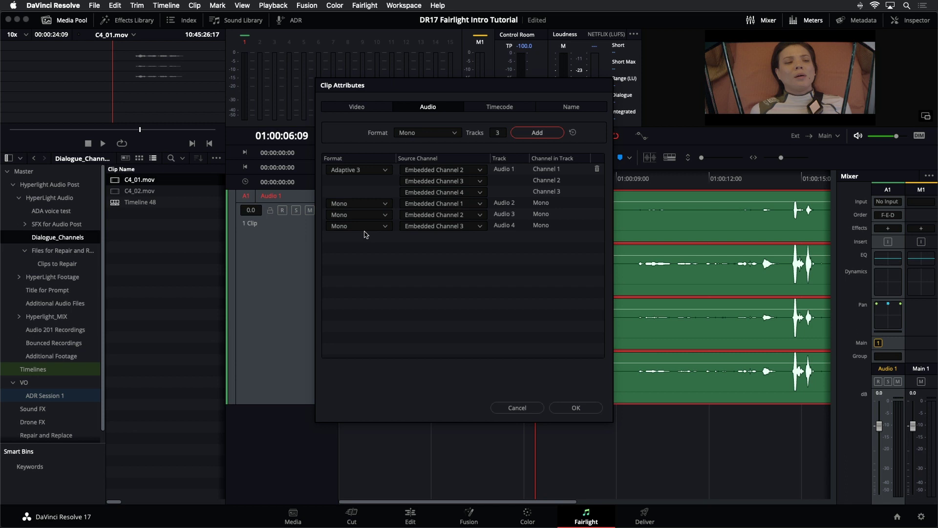
Step: Assign Embedded Channels 2, 3 and 4 to the mono tracks Audio 2 to Audio 4 and apply the clip attributes
click(468, 204)
click(467, 237)
click(472, 215)
click(469, 260)
click(471, 225)
click(470, 282)
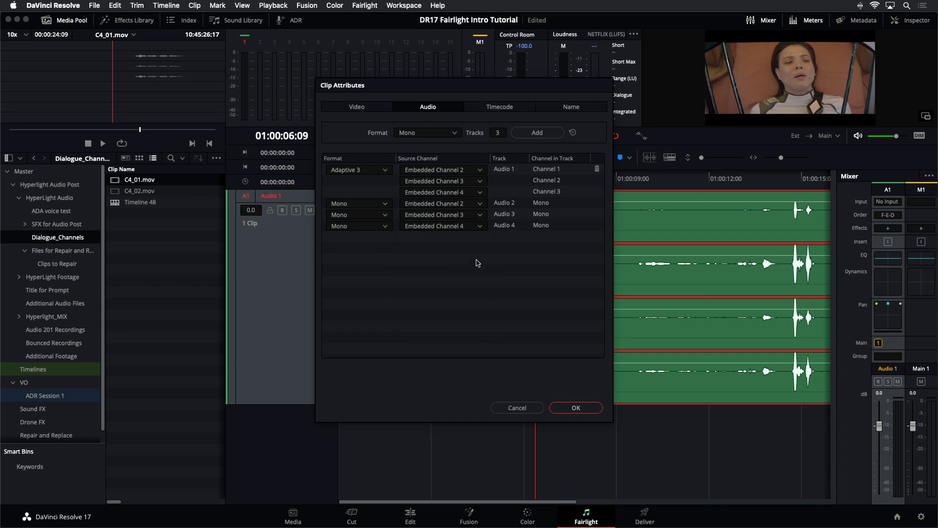
click(576, 407)
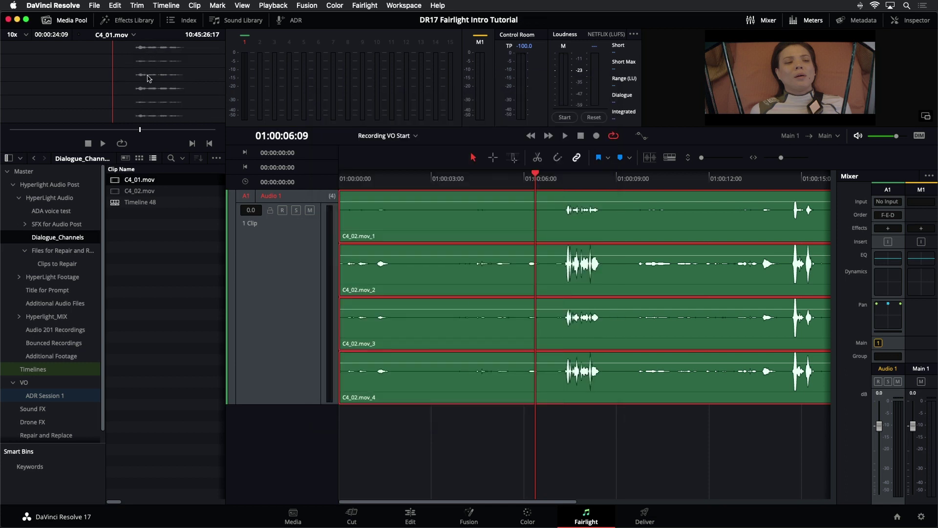
Step: Create a new timeline from C4_01.mov with the default settings and make its audio tracks taller
right_click(115, 183)
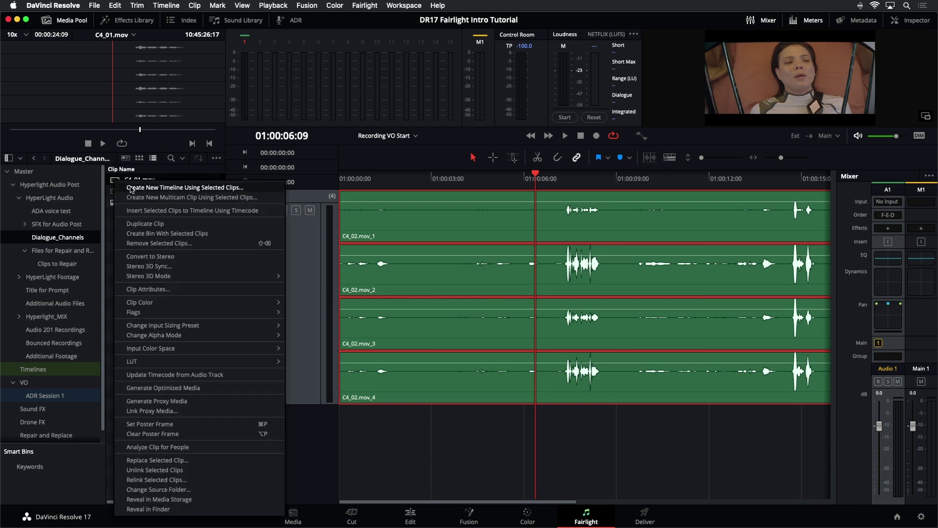
click(130, 188)
click(557, 303)
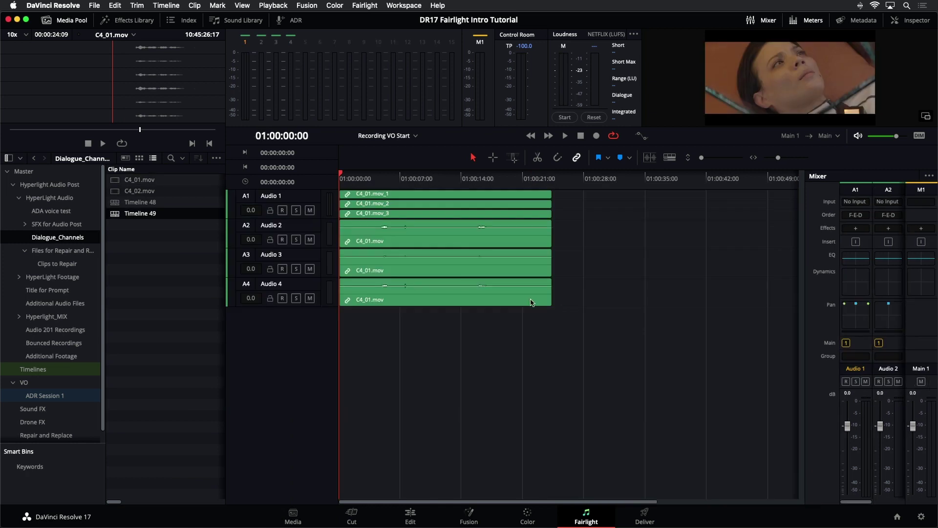
mouse_move(702, 158)
mouse_down()
mouse_move(715, 159)
mouse_move(705, 159)
mouse_up()
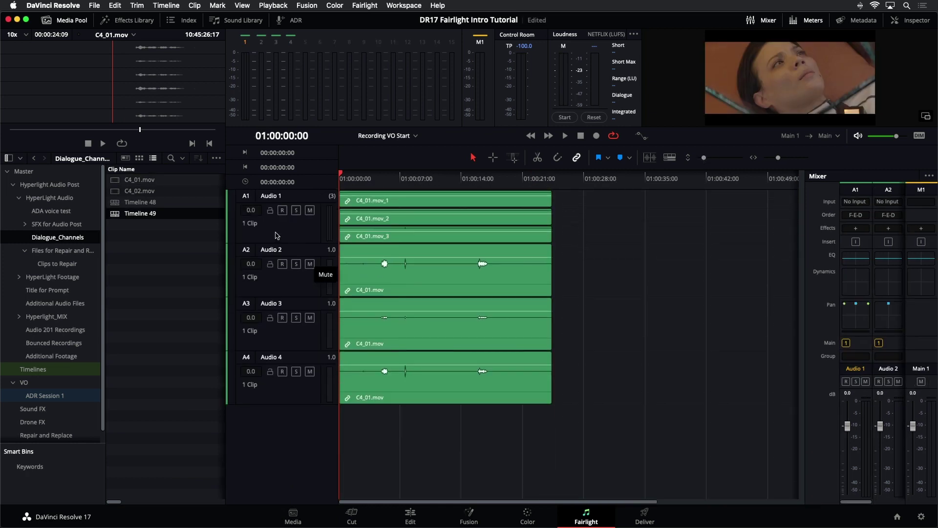
Step: Examine the adaptive track Audio 1 and the mono tracks Audio 2 to Audio 4 by selecting them in turn
click(292, 237)
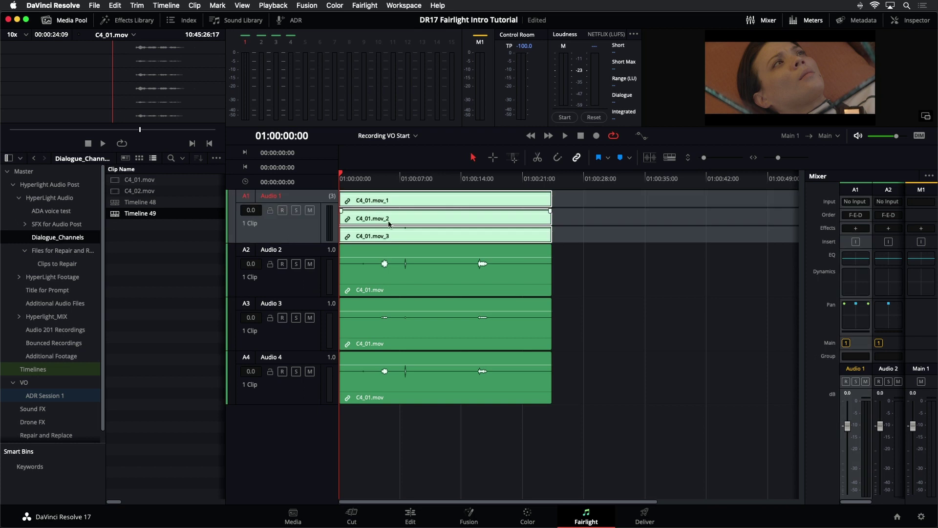
click(307, 284)
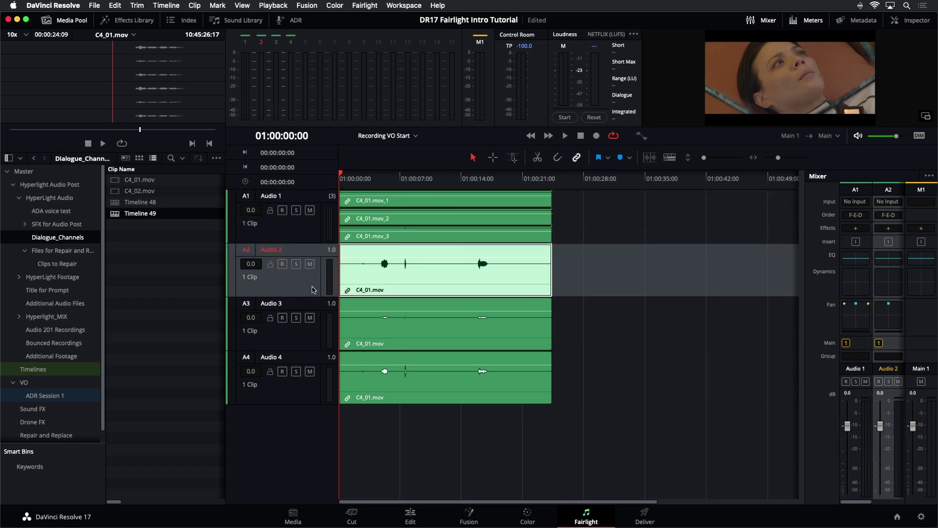
click(307, 339)
click(307, 396)
click(610, 353)
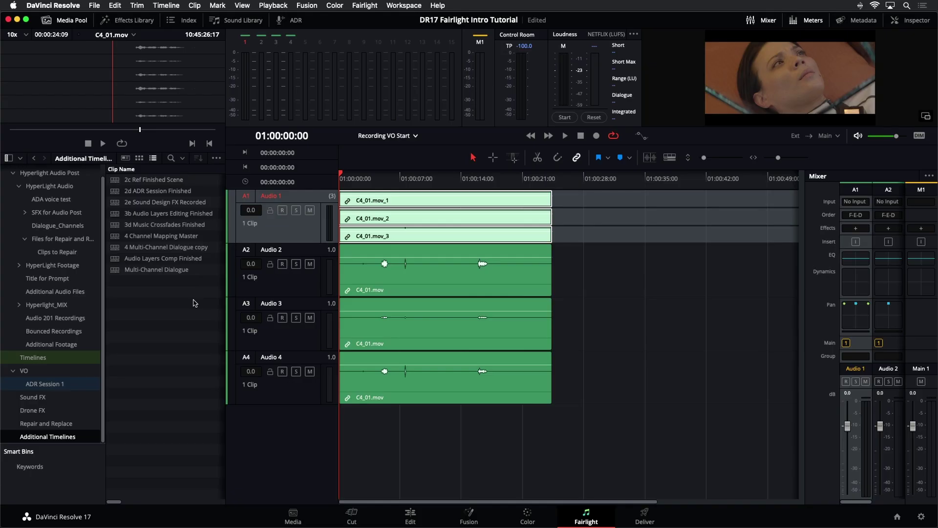
Step: Open the Multi-Channel Dialogue timeline from the Additional Timelines bin, hide the media pool and fit the whole timeline in view
double_click(114, 270)
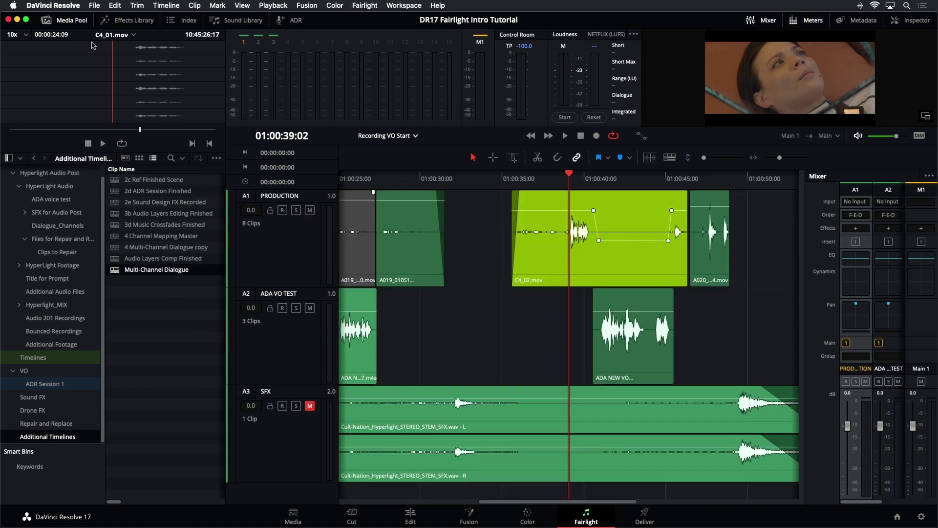
click(65, 20)
key(shift+z)
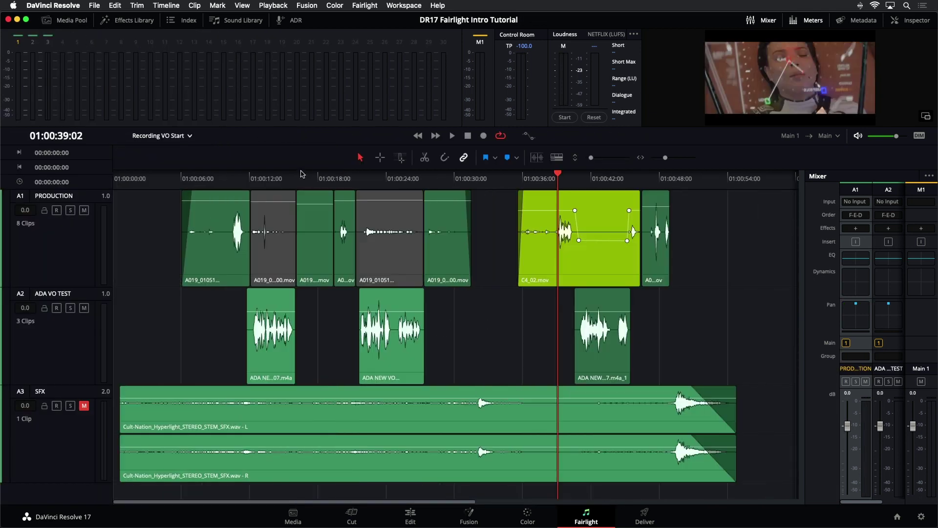
Step: Change the source channel of the C4_02.mov clip on the PRODUCTION track to Embedded Channel 1 and apply the attributes
click(543, 180)
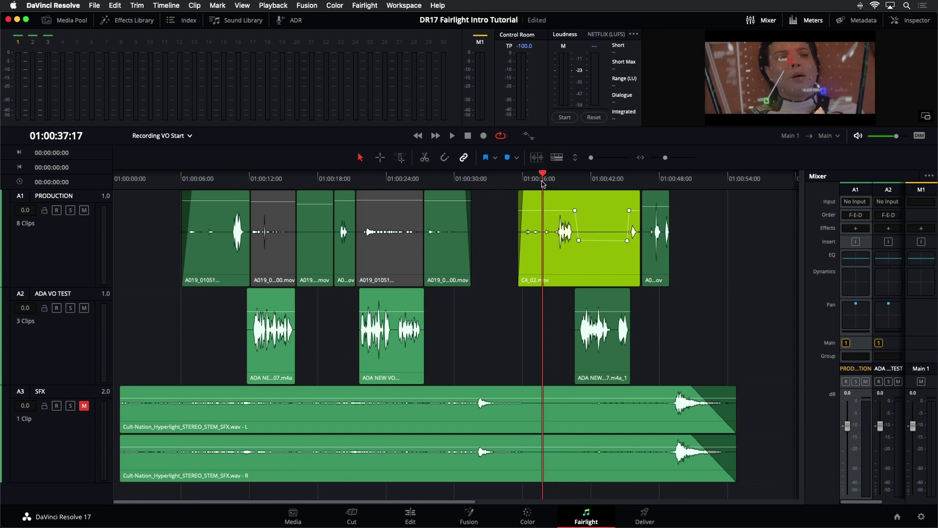
right_click(566, 255)
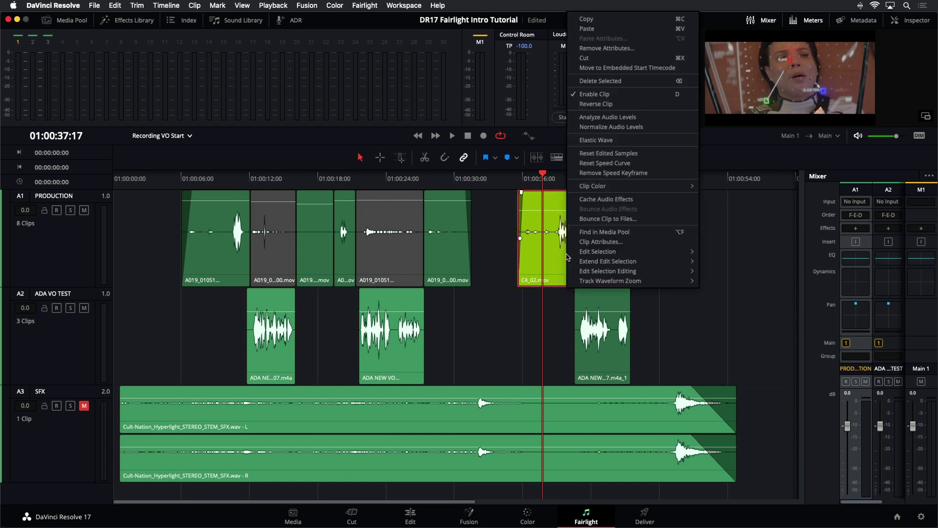
click(633, 243)
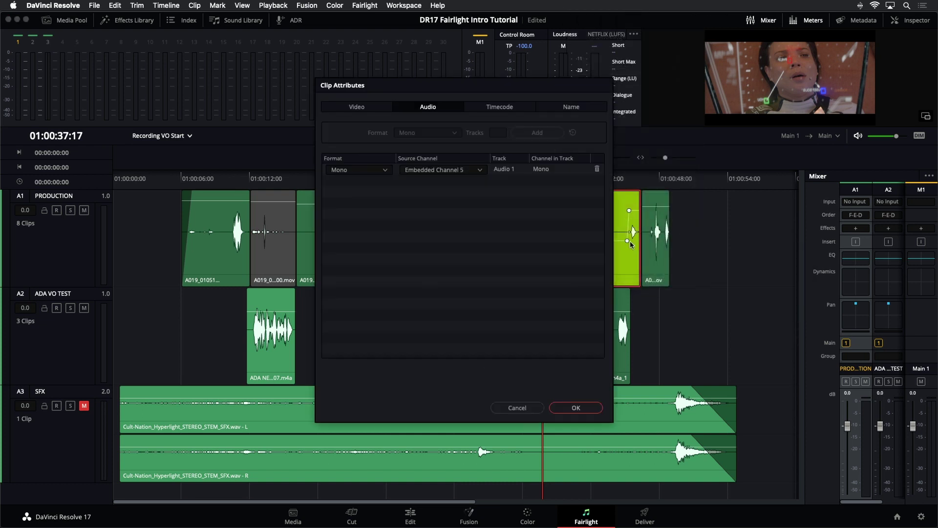
click(428, 170)
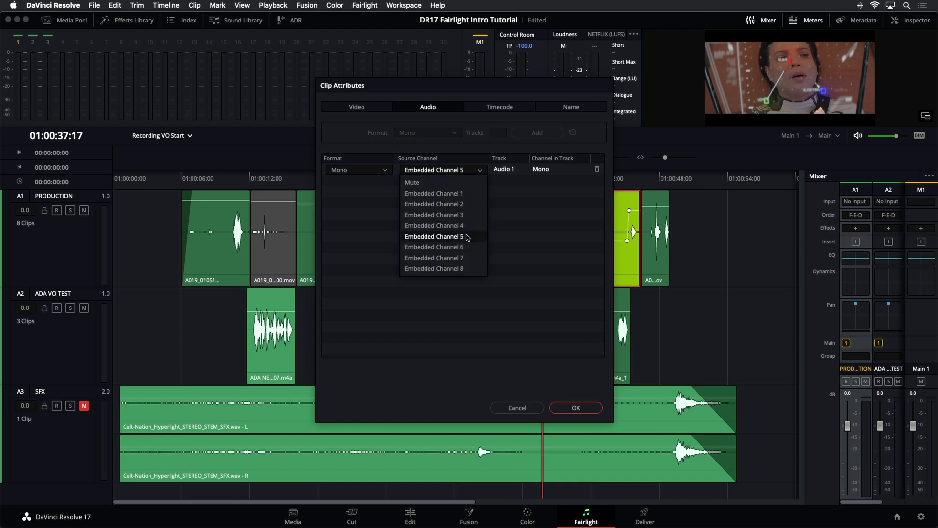
click(439, 195)
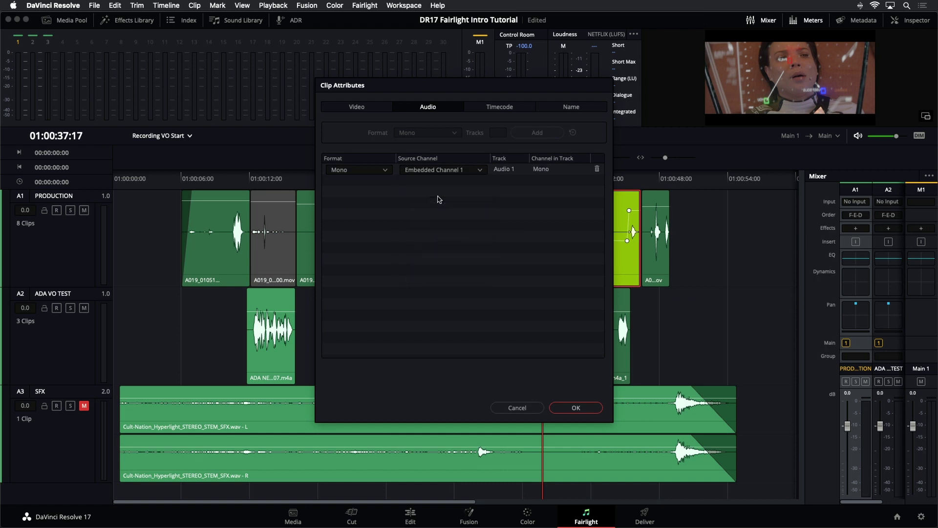
click(587, 408)
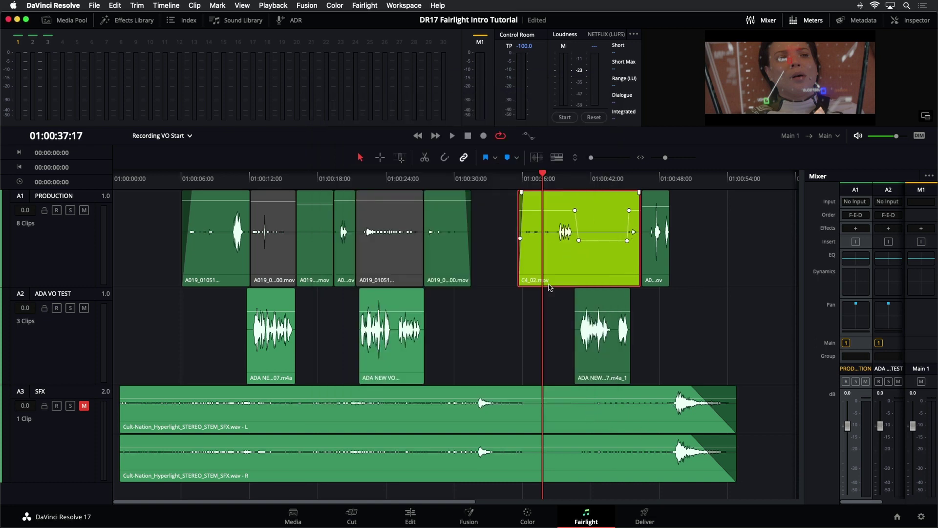
Step: Save the project and place the playhead at 01:00:34:00, ahead of the C4_02.mov clip
key(super+s)
click(501, 185)
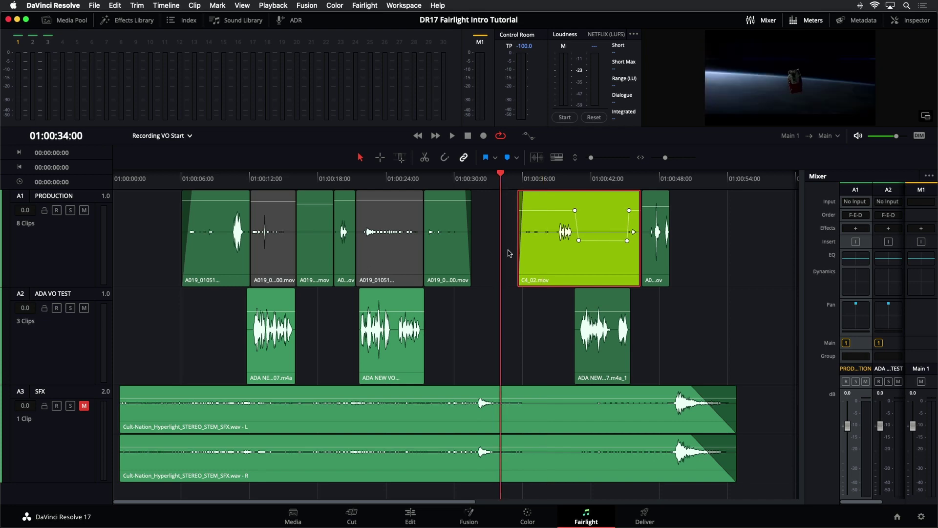